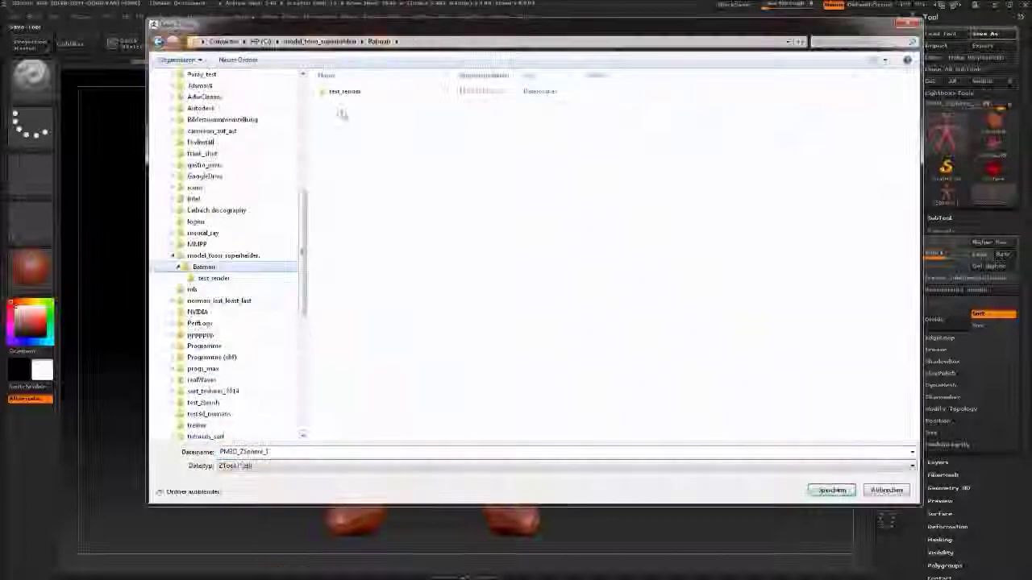
Step: Save the figure as a ZTool and reshape both tube tips symmetrically
key("b")
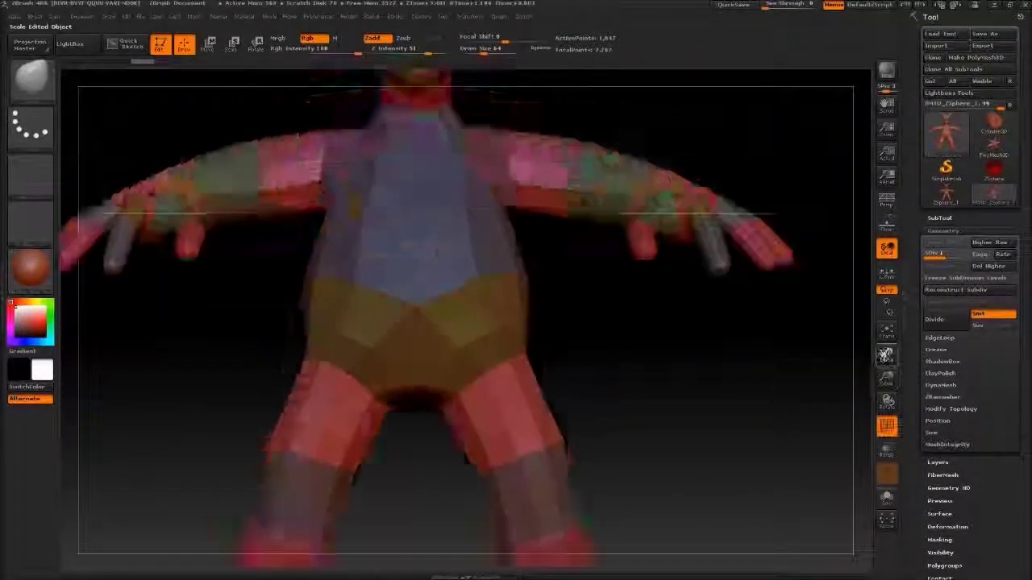
left_click_drag(631, 508, 441, 93)
mouse_move(290, 228)
left_mouse_down()
mouse_move(283, 332)
mouse_move(327, 272)
left_mouse_up()
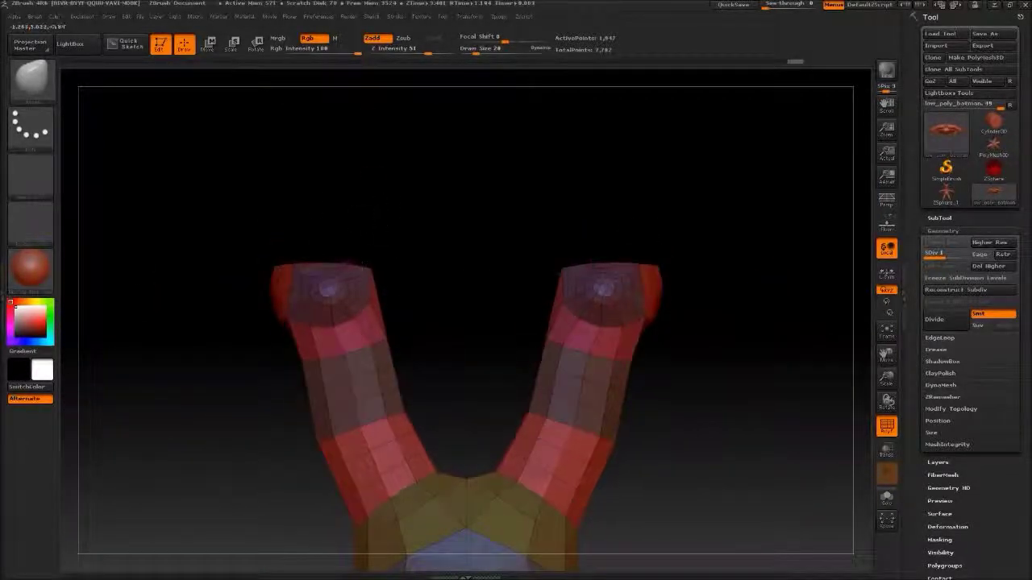
Step: Orbit around the leg and foot to inspect the tips, then frame the whole figure
mouse_move(613, 451)
left_mouse_down()
mouse_move(652, 443)
mouse_move(677, 370)
mouse_move(479, 281)
left_mouse_up()
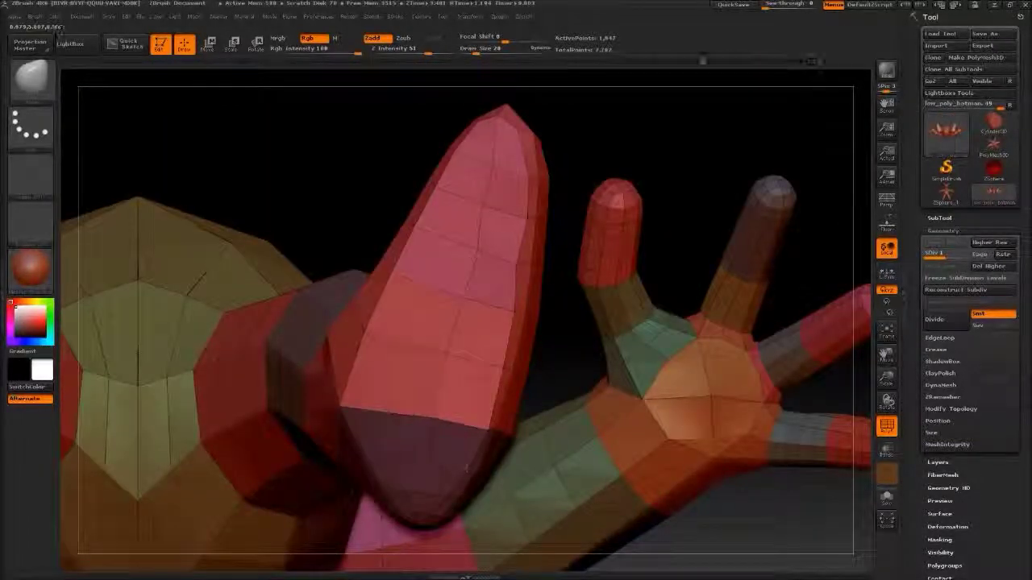
left_click_drag(466, 467, 728, 60)
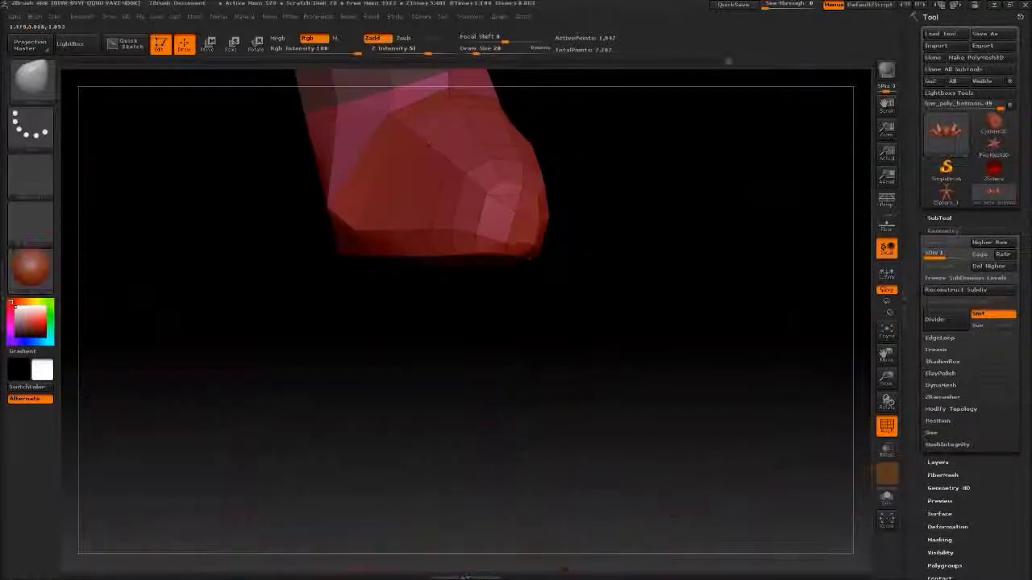
left_click_drag(370, 290, 321, 230)
mouse_move(304, 316)
left_mouse_down()
mouse_move(314, 118)
mouse_move(625, 466)
left_mouse_up()
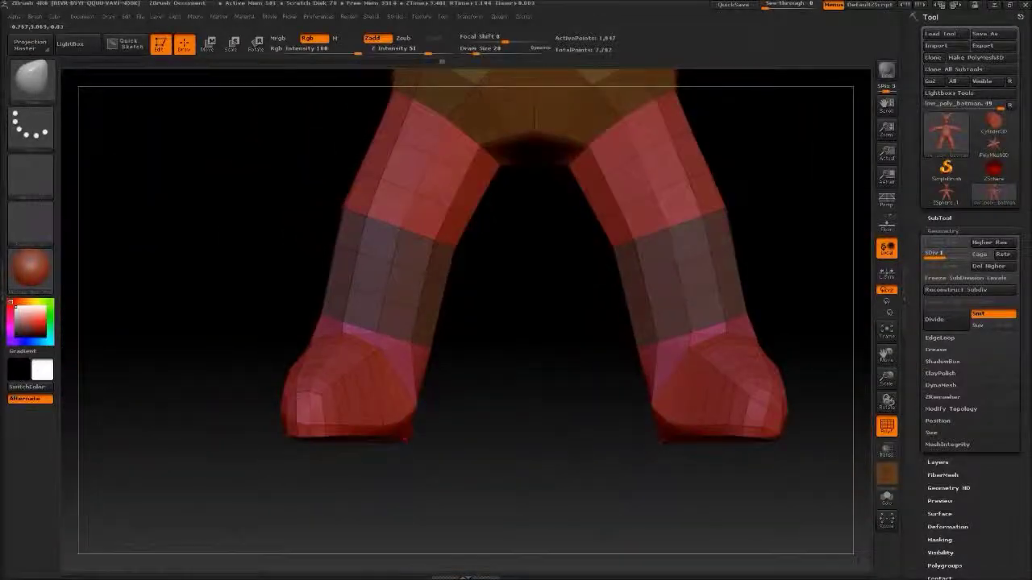
key("f")
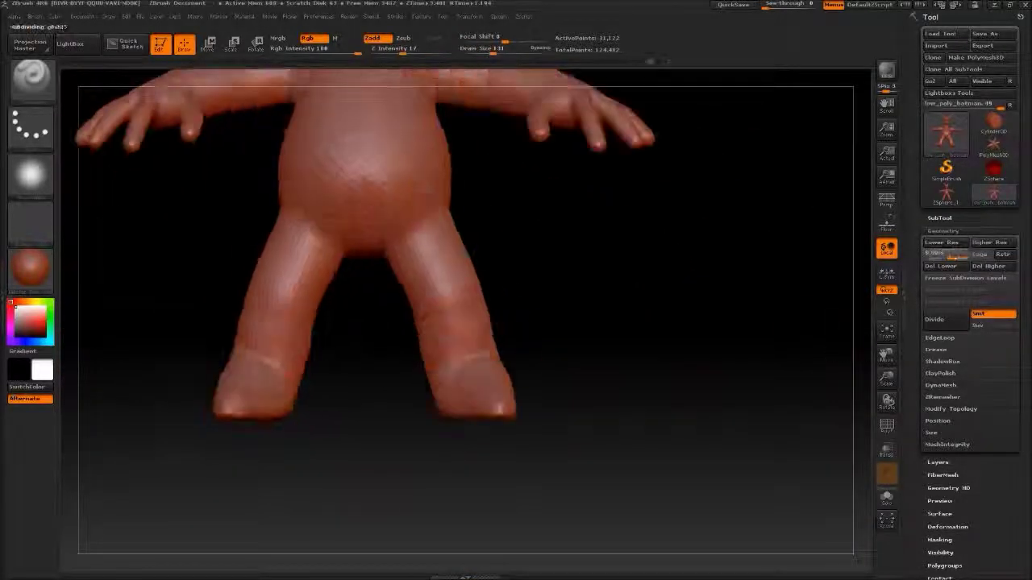
Step: Subdivide the figure one level higher with Ctrl+D
key("ctrl+d")
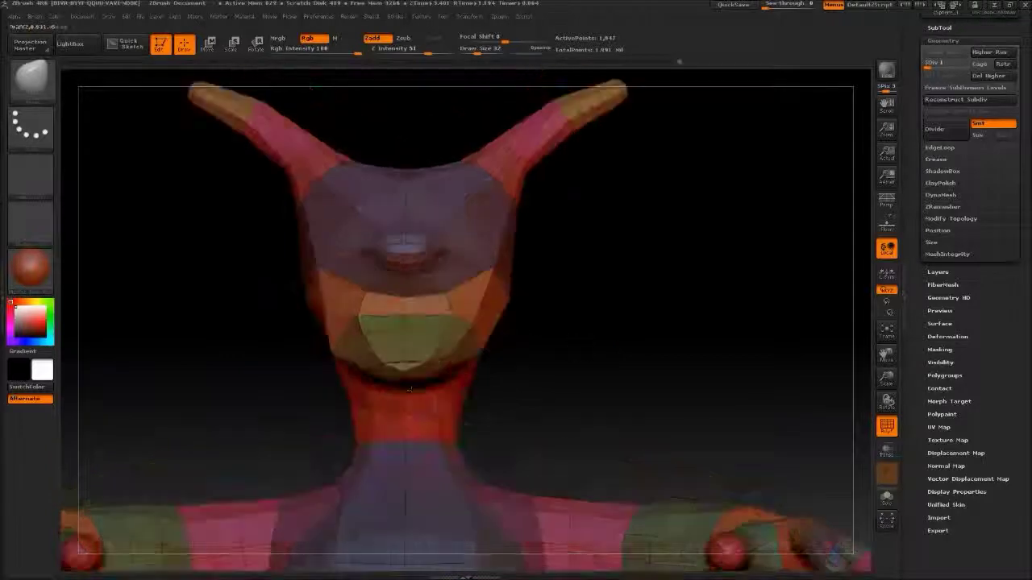
Step: Freehand-mask the mouth region and deepen it, viewing the head and horns from above
left_click_drag(505, 419, 506, 516)
left_click_drag(550, 358, 551, 315)
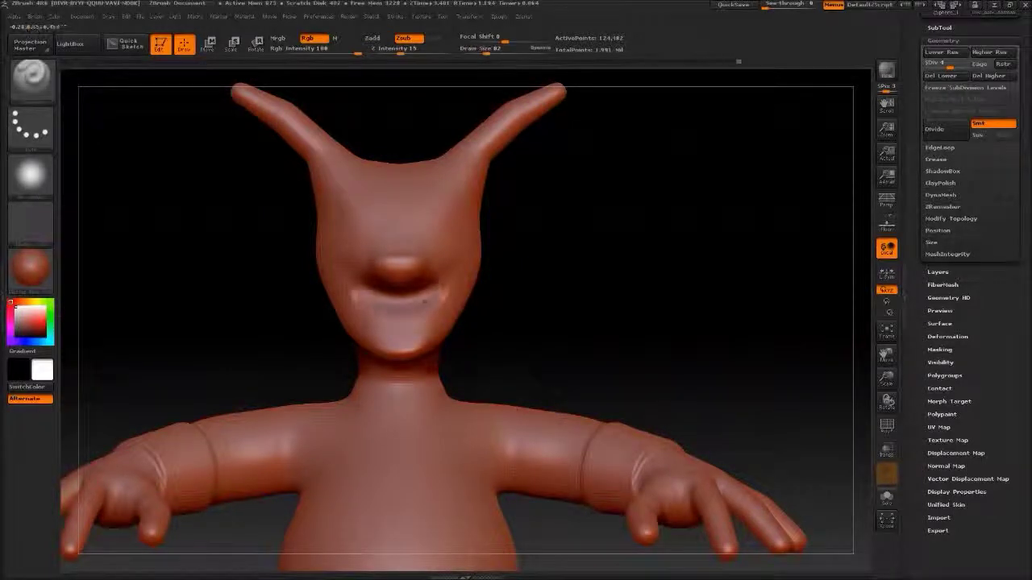
key("ctrl")
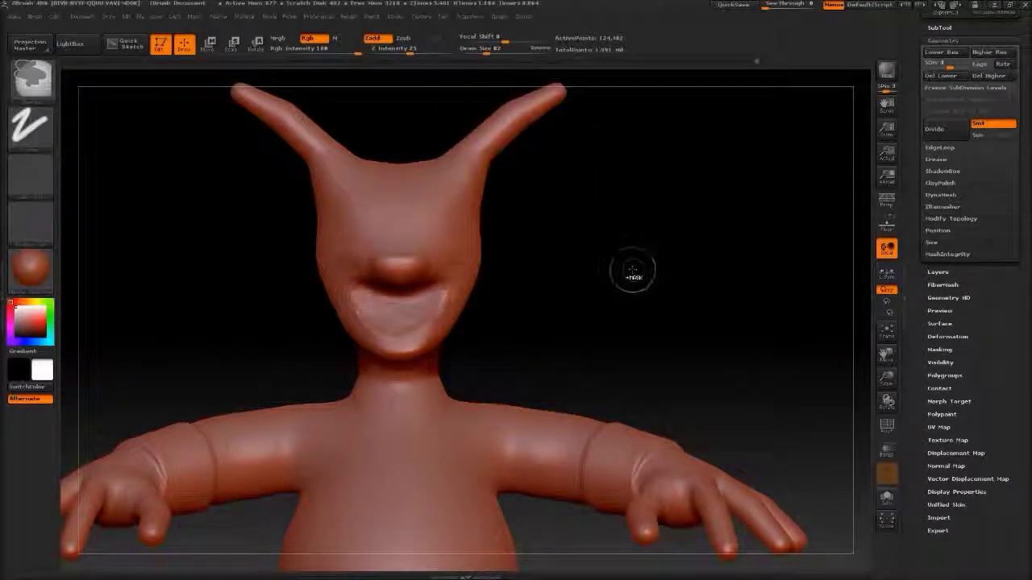
key("Return")
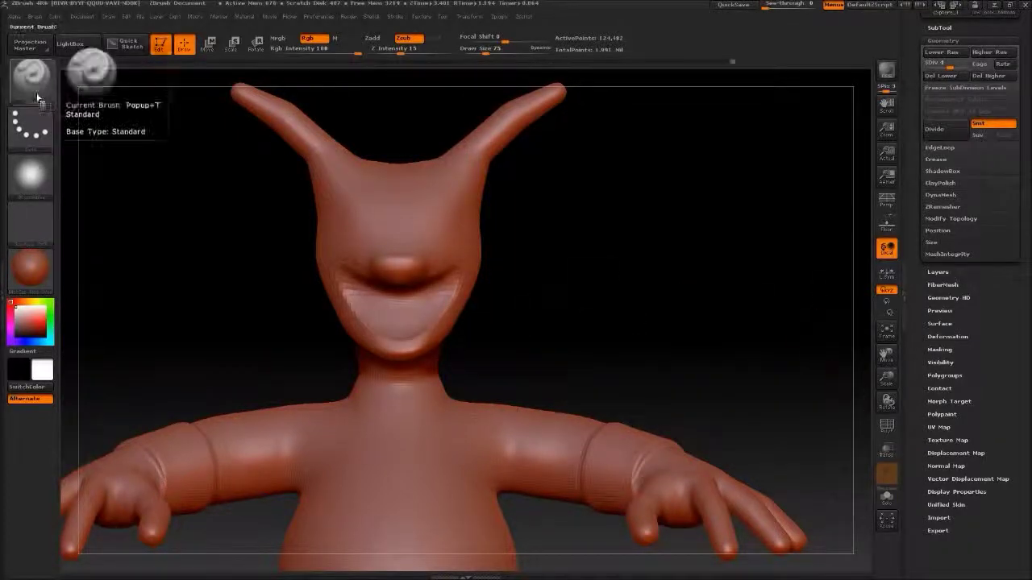
left_click_drag(298, 234, 314, 339)
left_click_drag(451, 105, 307, 101)
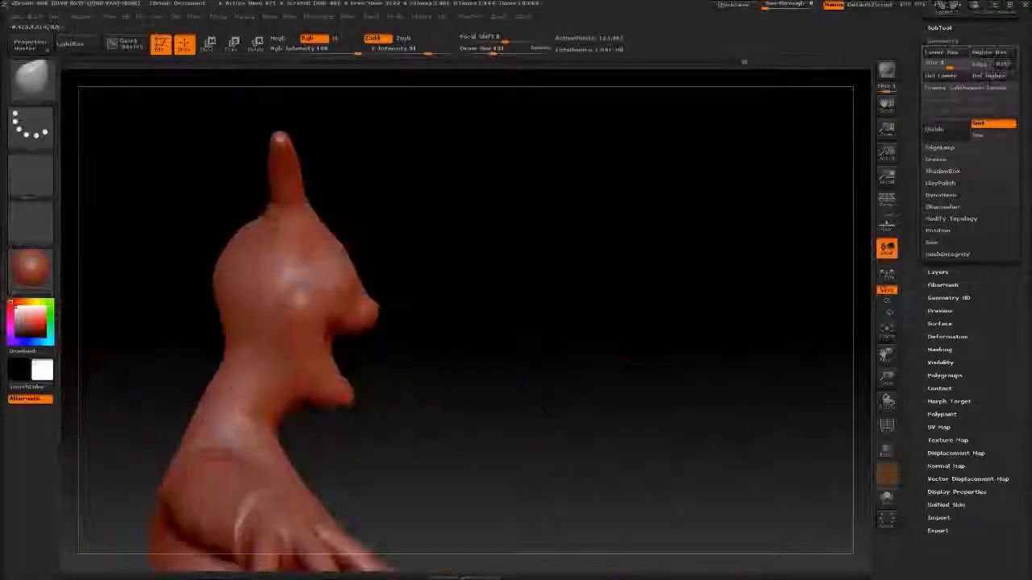
Step: Check the face at lower subdivision levels with the PolyFrame overlay and pick a carving brush
key("shift+d")
key("shift+d")
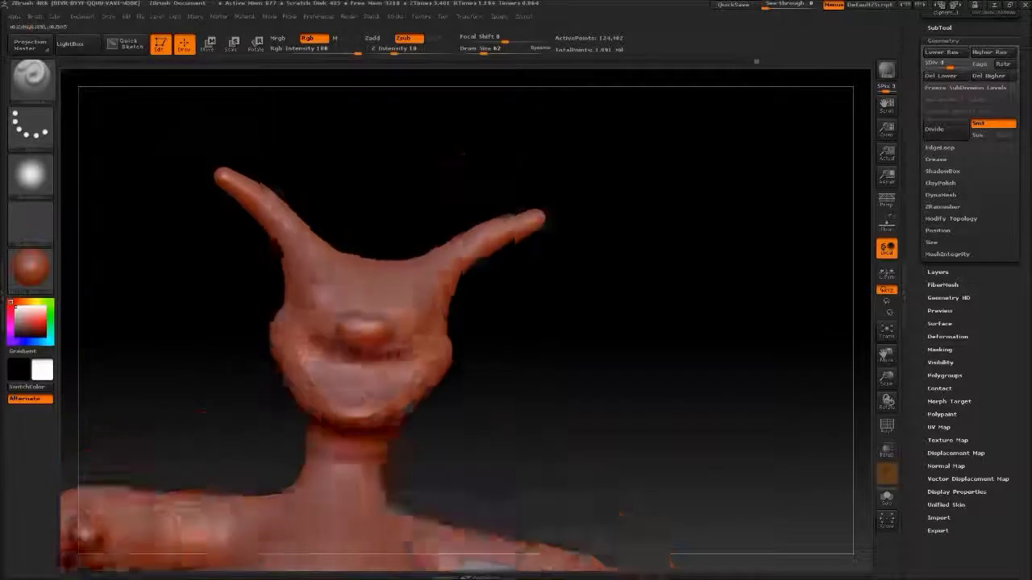
key("shift+f")
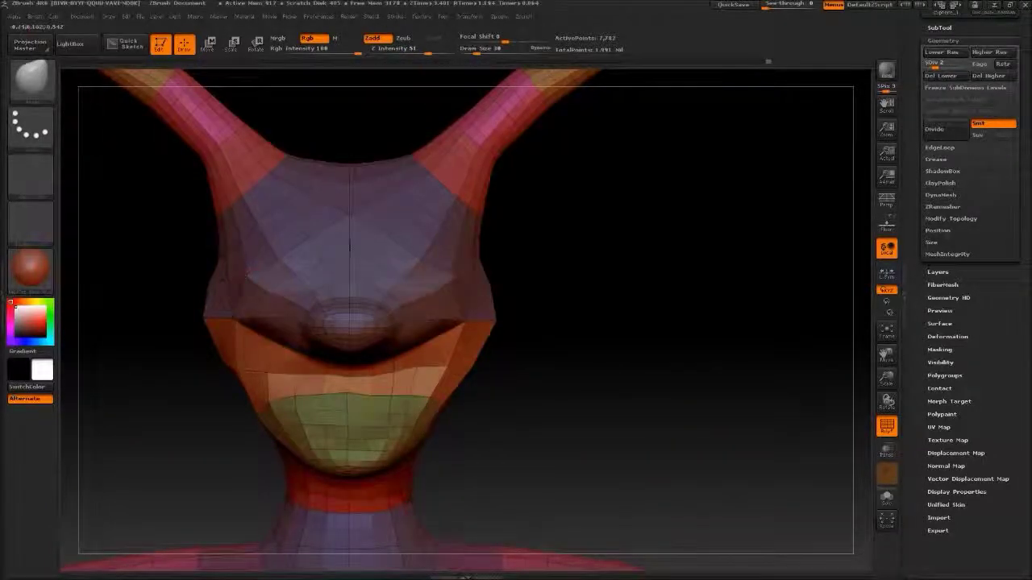
left_click_drag(270, 290, 306, 322)
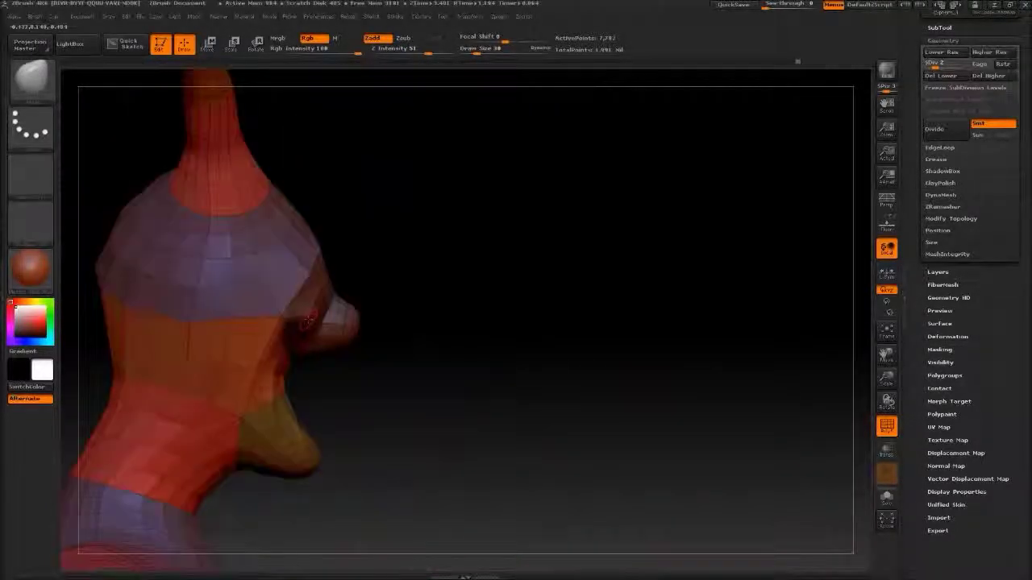
left_click_drag(520, 328, 322, 89)
key("b")
left_click(326, 87)
key("shift+f")
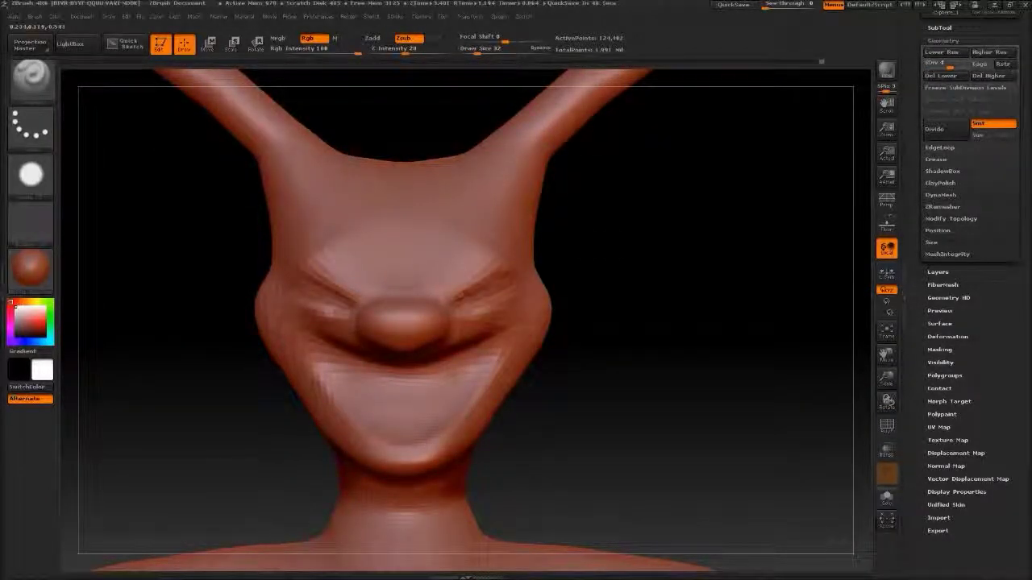
key("shift+d")
key("shift+d")
key("shift+d")
key("shift+f")
mouse_move(449, 332)
left_mouse_down()
mouse_move(413, 357)
mouse_move(451, 355)
left_mouse_up()
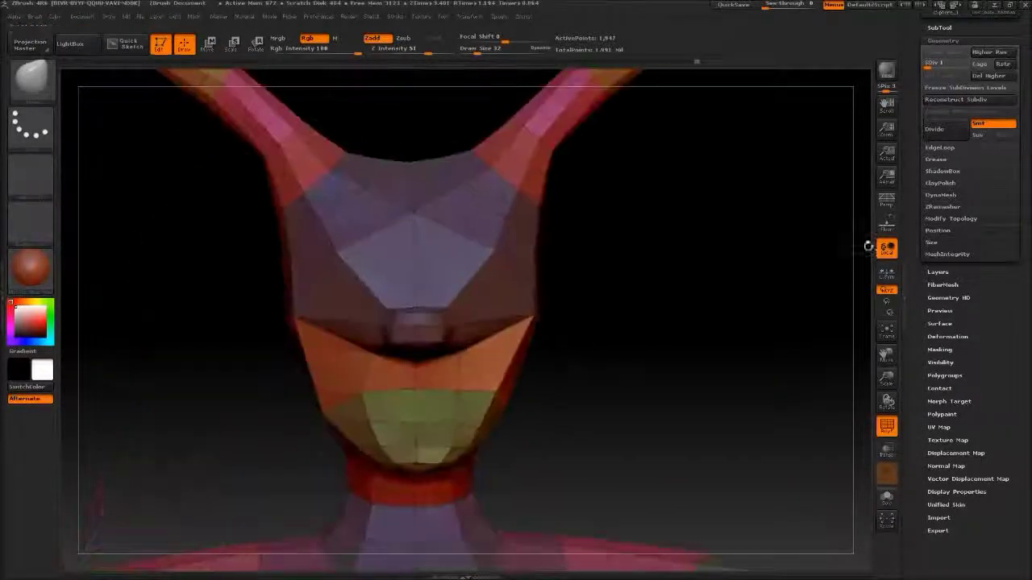
key("shift+f")
key("d")
key("d")
key("d")
Step: Set Dam Standard to Zsub at intensity 20 and turn the view onto the face
key("b")
key("d")
key("s")
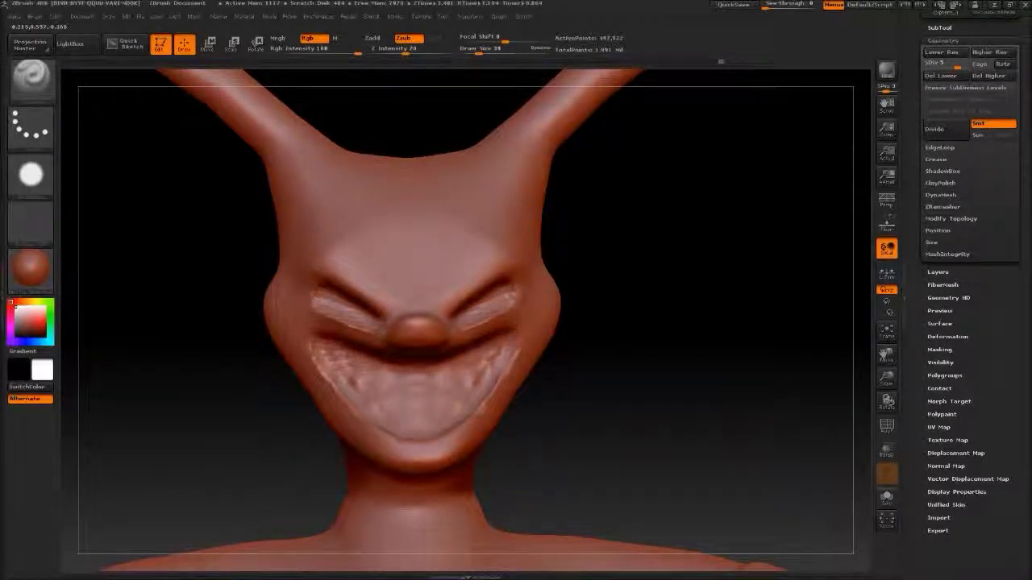
mouse_move(484, 401)
left_mouse_down()
mouse_move(506, 358)
mouse_move(348, 353)
left_mouse_up()
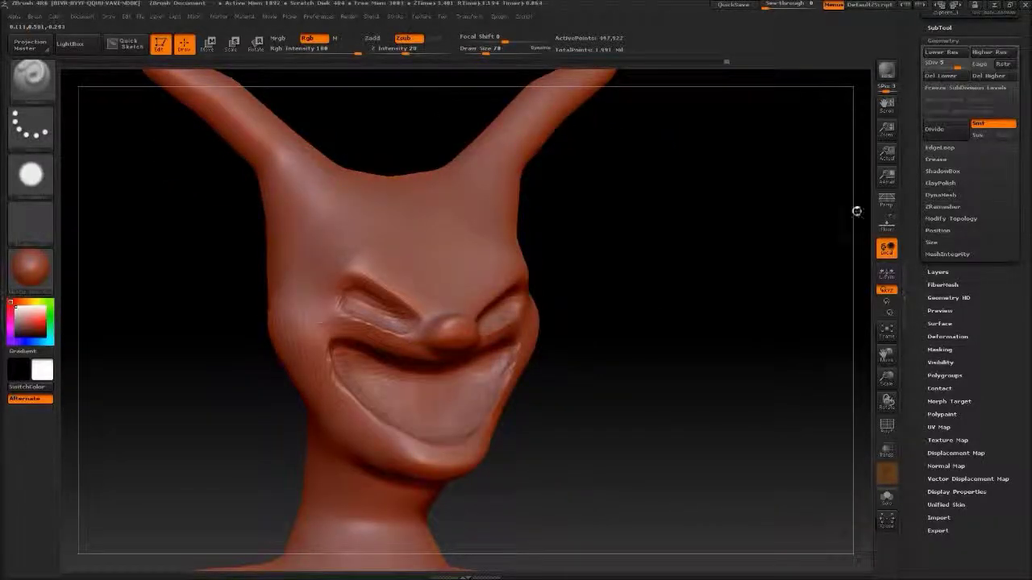
left_click_drag(802, 373, 457, 77, "shift")
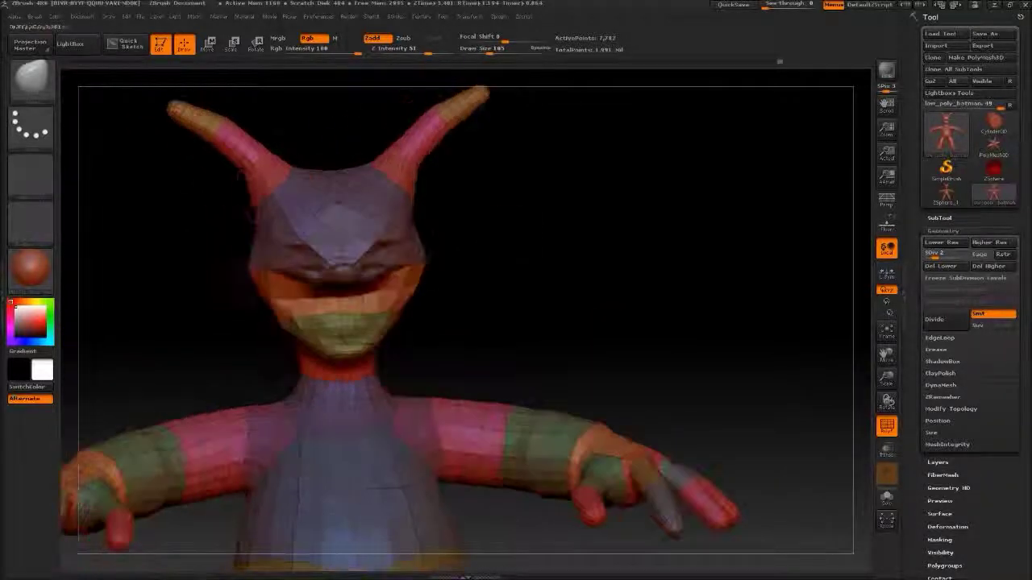
Step: Add subdivision level 6 and set Dam Standard to Zsub at intensity 20
key("ctrl+d")
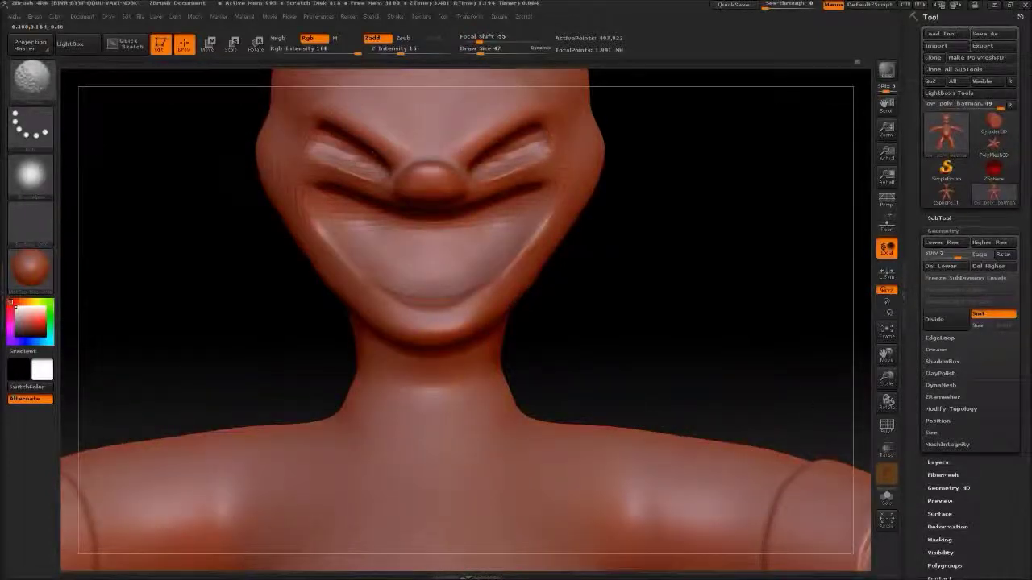
key("b")
key("d")
key("s")
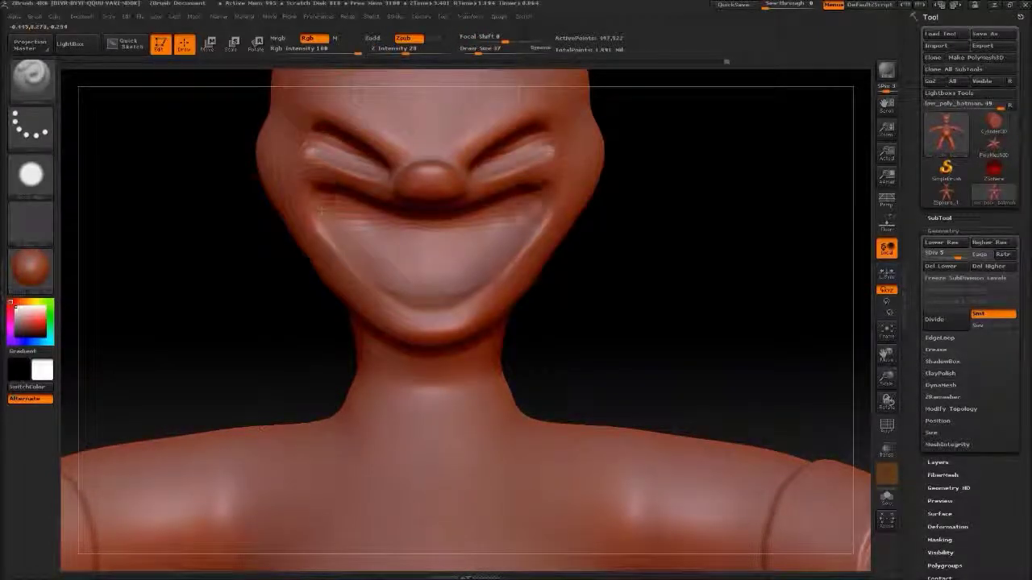
key("d")
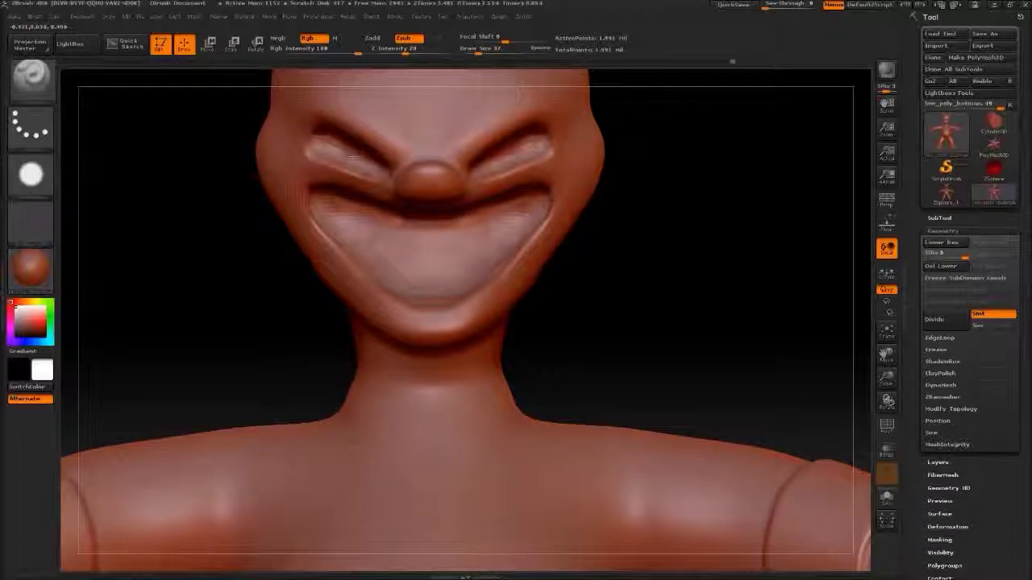
Step: Carve the mouth deeper, smooth its edges, and enlarge the brush to size 65
left_click_drag(726, 323, 725, 266)
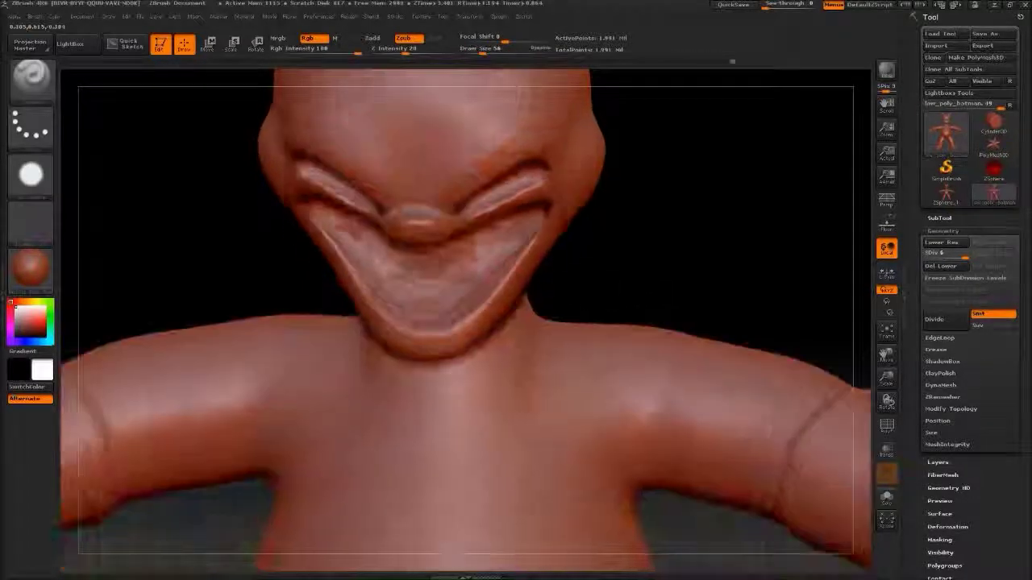
left_click_drag(379, 250, 492, 258)
mouse_move(347, 234)
left_mouse_down("shift")
mouse_move(516, 242)
mouse_move(524, 258)
left_mouse_up("shift")
left_click_drag(725, 202, 726, 161)
left_click_drag(387, 258, 476, 274)
left_click_drag(725, 161, 709, 209)
mouse_move(370, 234)
left_mouse_down()
mouse_move(480, 280)
mouse_move(824, 334)
mouse_move(606, 362)
left_mouse_up()
Step: Smooth the eye and mouth area at high detail, raising the brush size to 101
key("shift+d")
key("shift+d")
key("shift+d")
key("d")
key("d")
key("d")
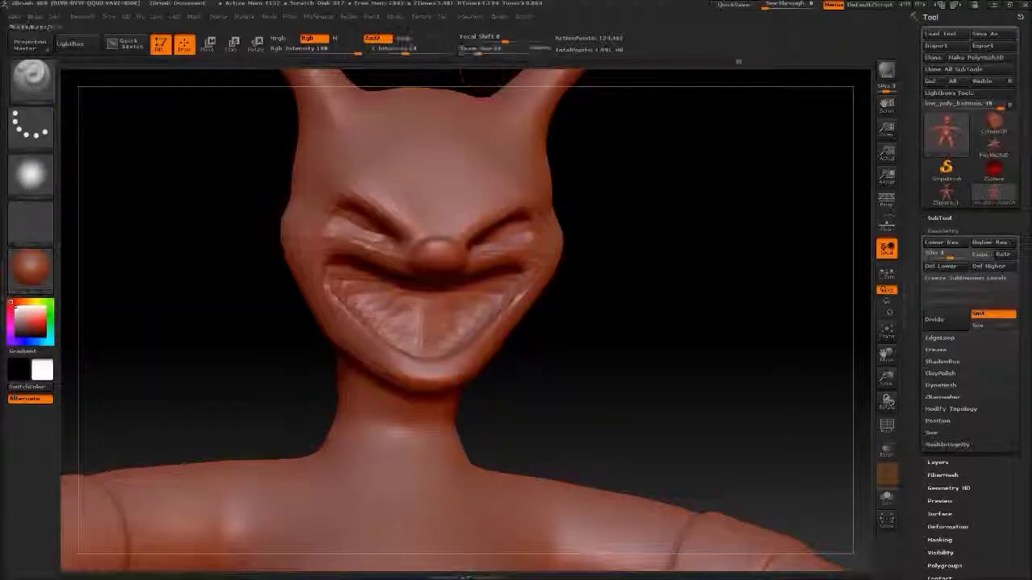
left_click_drag(725, 322, 726, 266)
left_click_drag(366, 234, 379, 308)
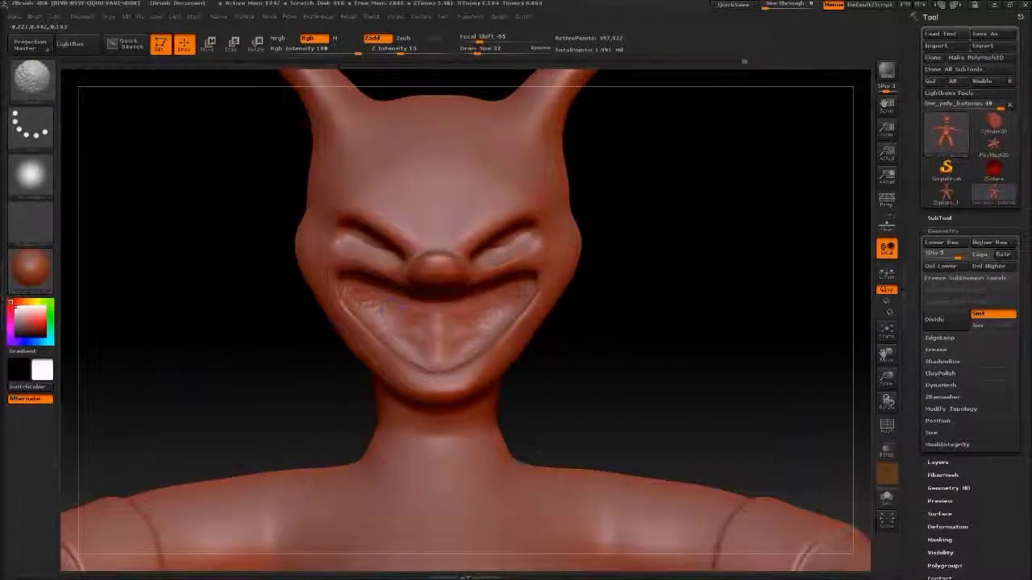
left_click_drag(660, 350, 645, 306)
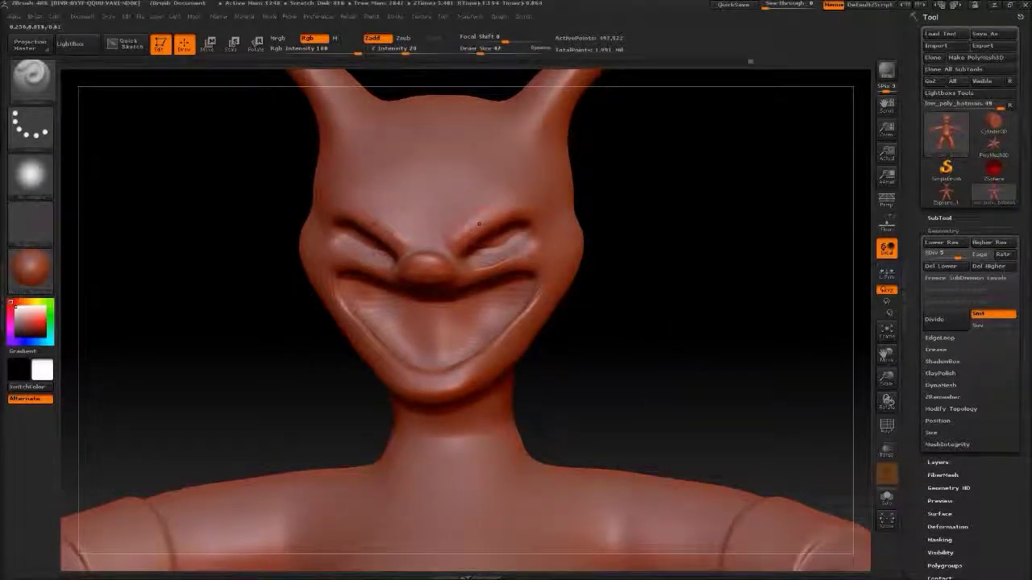
left_click_drag(411, 245, 435, 258)
left_click_drag(488, 49, 503, 48)
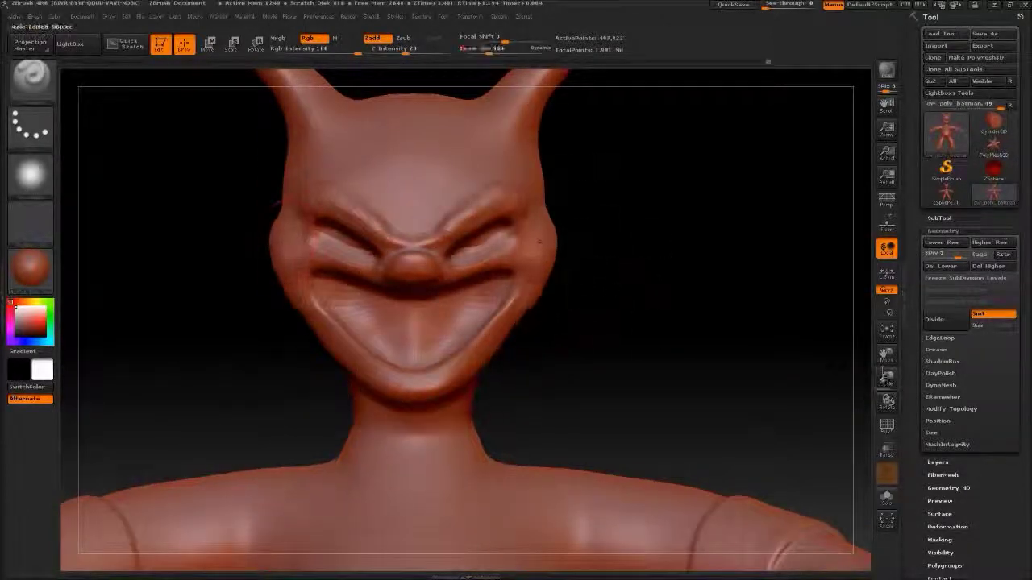
left_click_drag(645, 322, 685, 306)
Step: Drop to a low subdivision level and view the head from the side and front
key("shift+d")
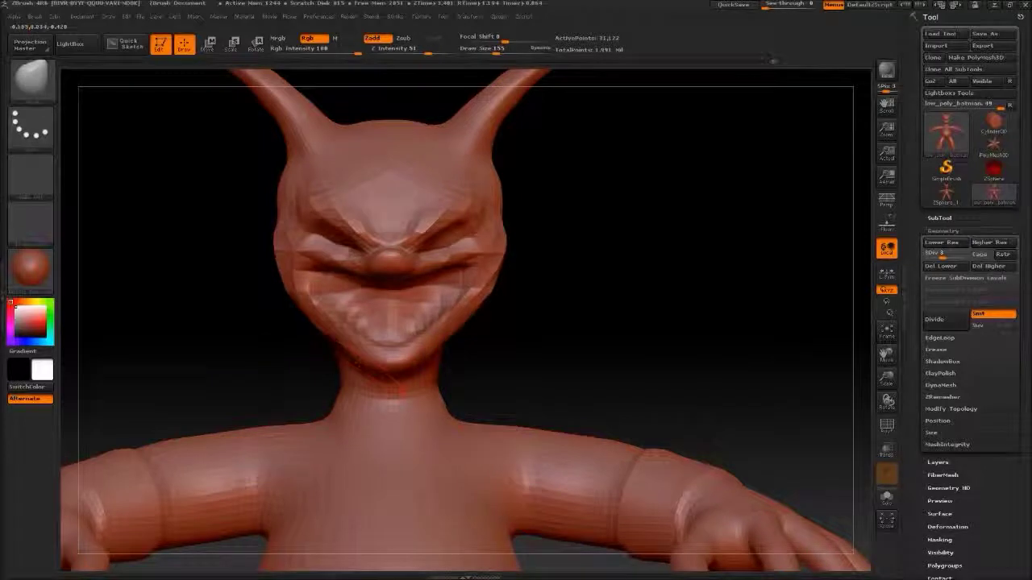
left_click_drag(232, 89, 532, 417, "alt")
left_click_drag(341, 201, 442, 459)
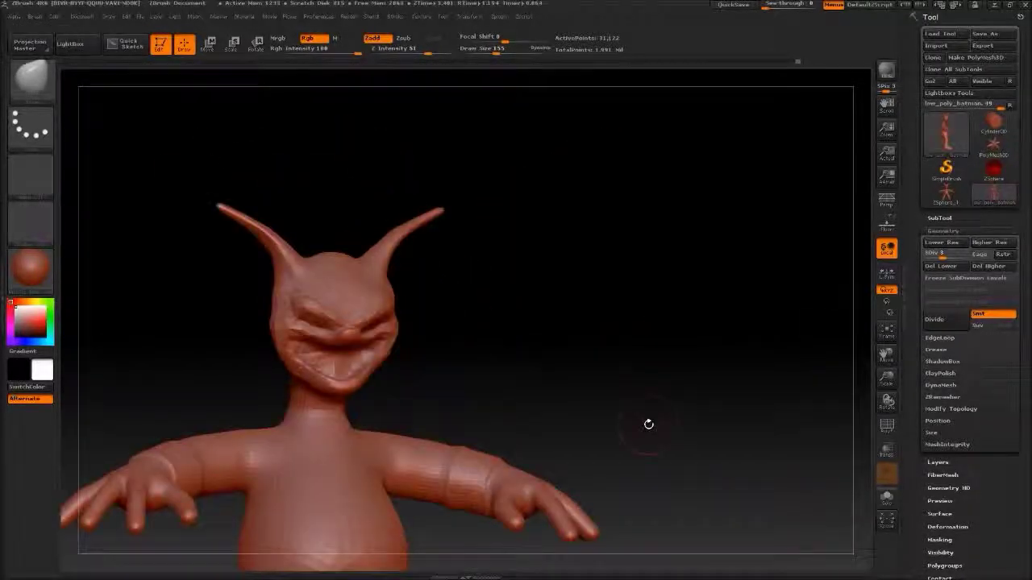
left_click_drag(650, 421, 548, 336, "alt")
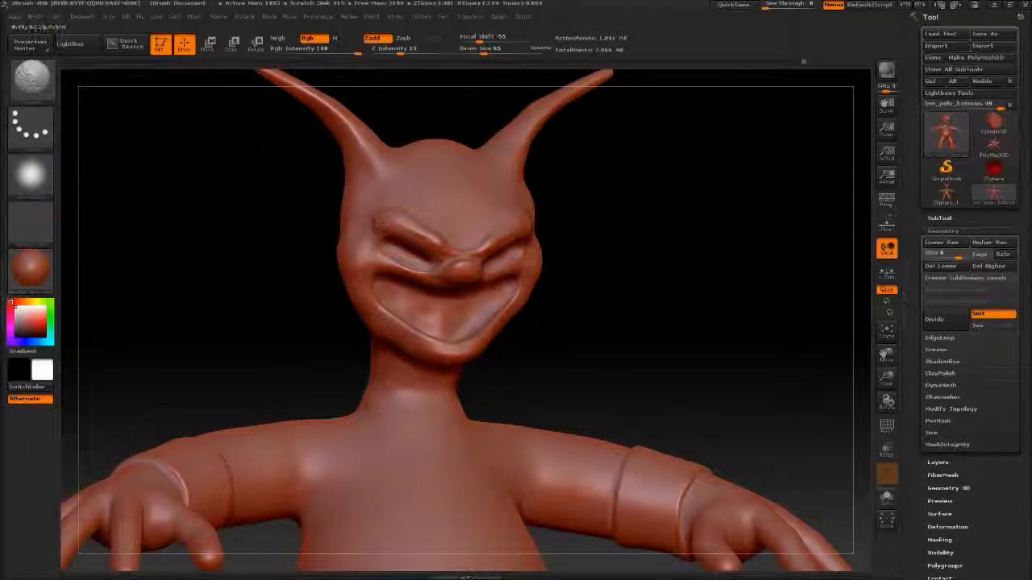
Step: Pick a crease brush in Zsub and carve creases under both eyes and cheeks
left_click_drag(624, 338, 612, 306, "alt")
key("b")
key("c")
key("l")
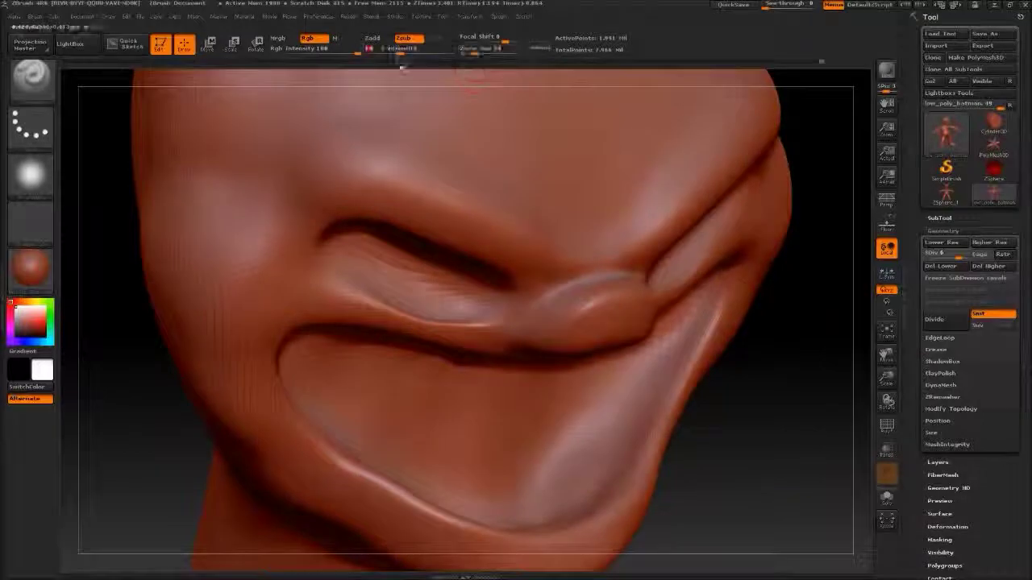
left_click_drag(173, 317, 205, 317)
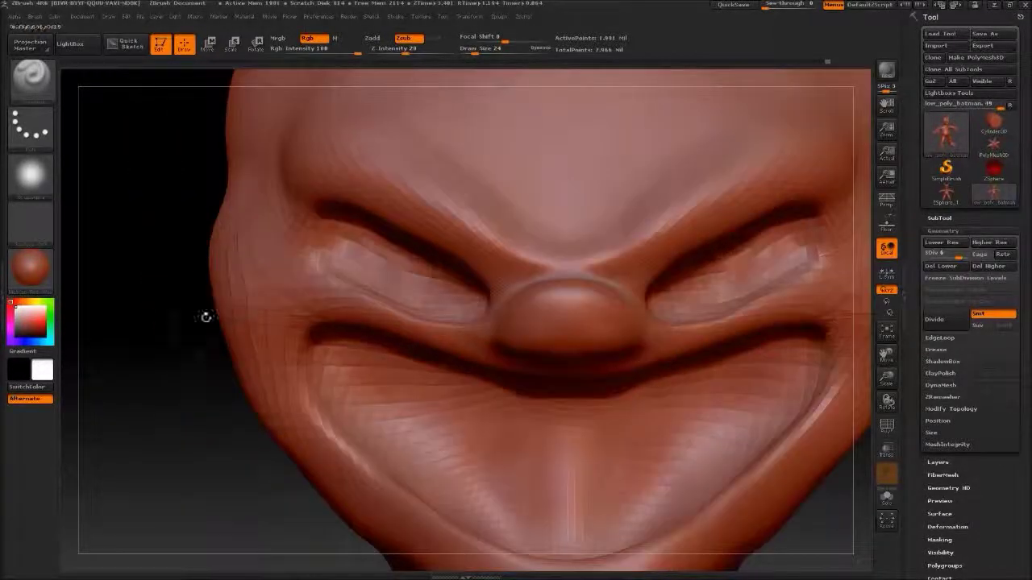
mouse_move(379, 229)
left_mouse_down()
mouse_move(367, 278)
mouse_move(343, 258)
left_mouse_up()
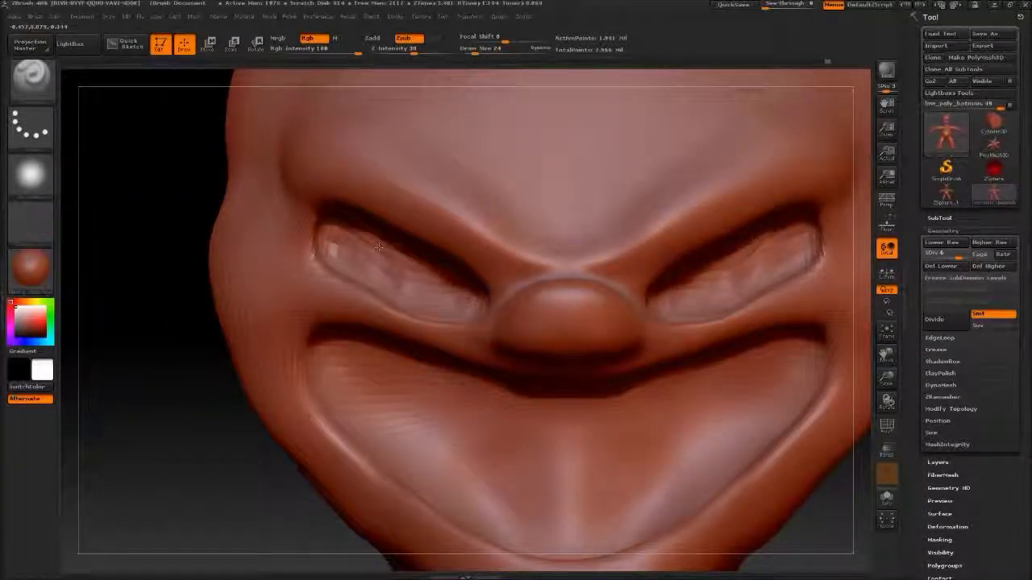
Step: Check the creases at a lower level with PolyFrame, then view the head in side profile
key("shift+d")
key("shift+d")
key("shift+f")
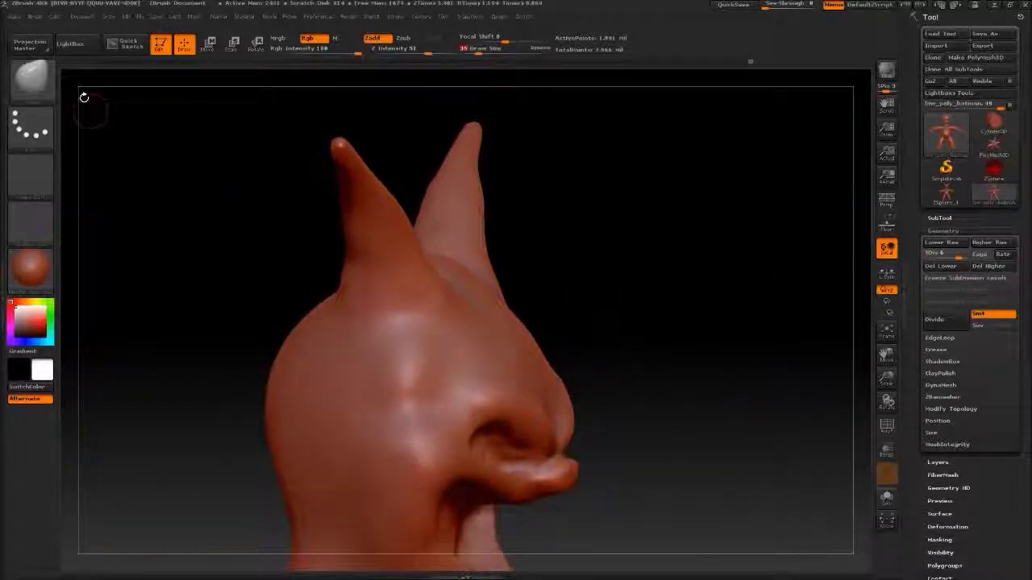
left_click(403, 38)
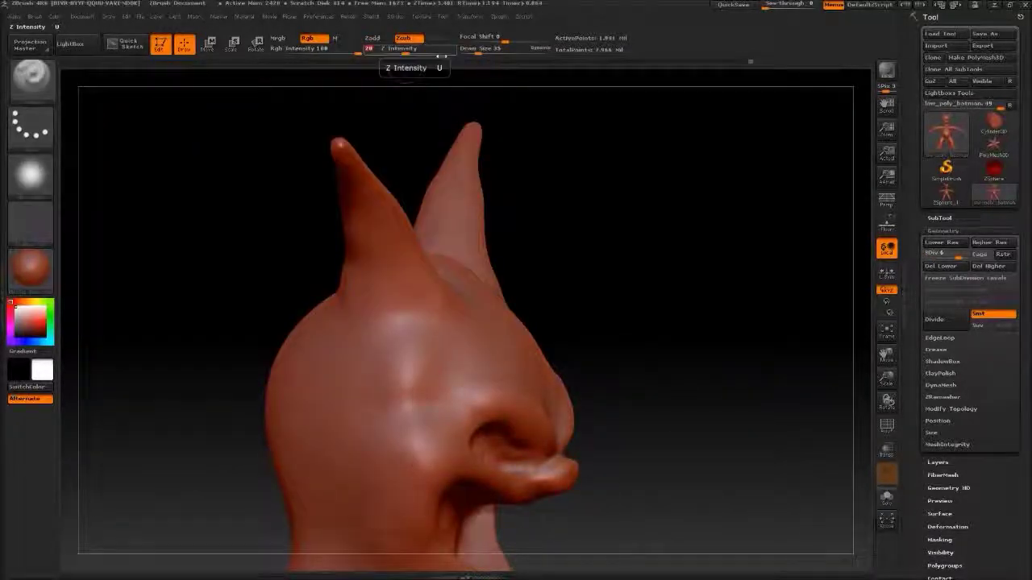
mouse_move(588, 277)
left_mouse_down()
mouse_move(362, 262)
mouse_move(357, 291)
left_mouse_up()
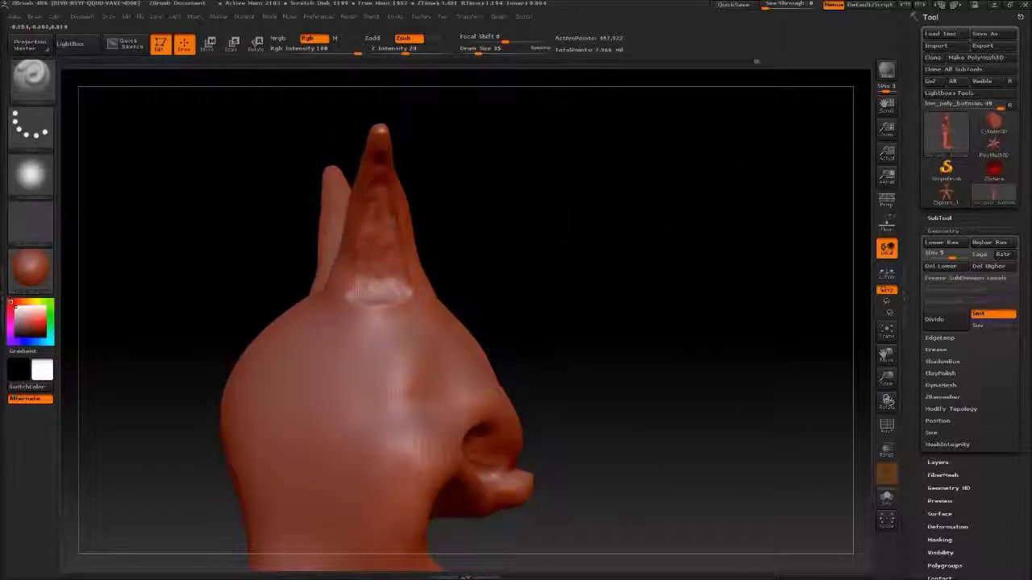
mouse_move(645, 323)
left_mouse_down("shift")
mouse_move(612, 322)
mouse_move(779, 334)
left_mouse_up("shift")
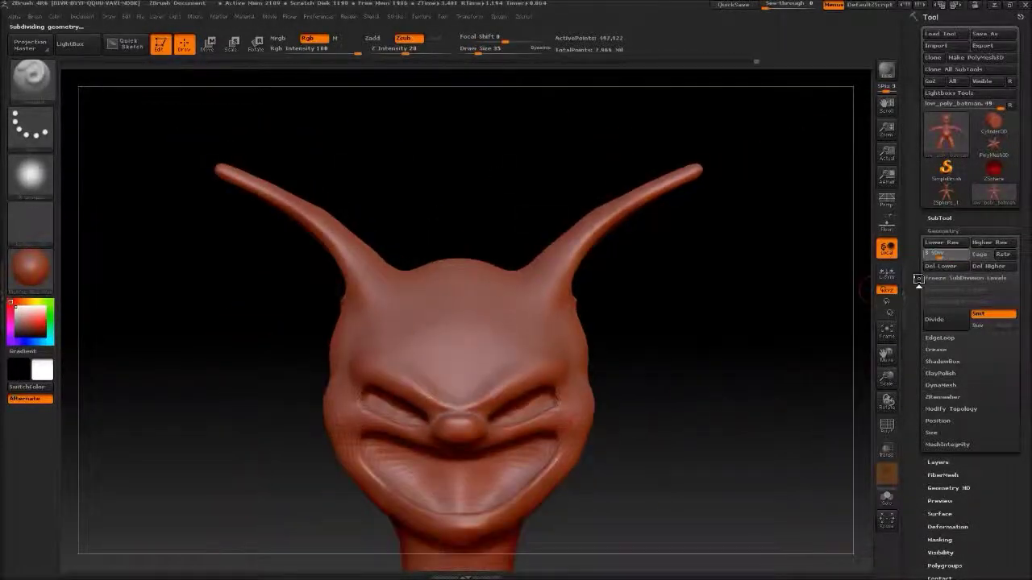
Step: Inspect the horn bases at the lowest level with PolyFrame on, then frame the model
key("shift+d")
key("shift+d")
key("shift+d")
left_click(885, 426)
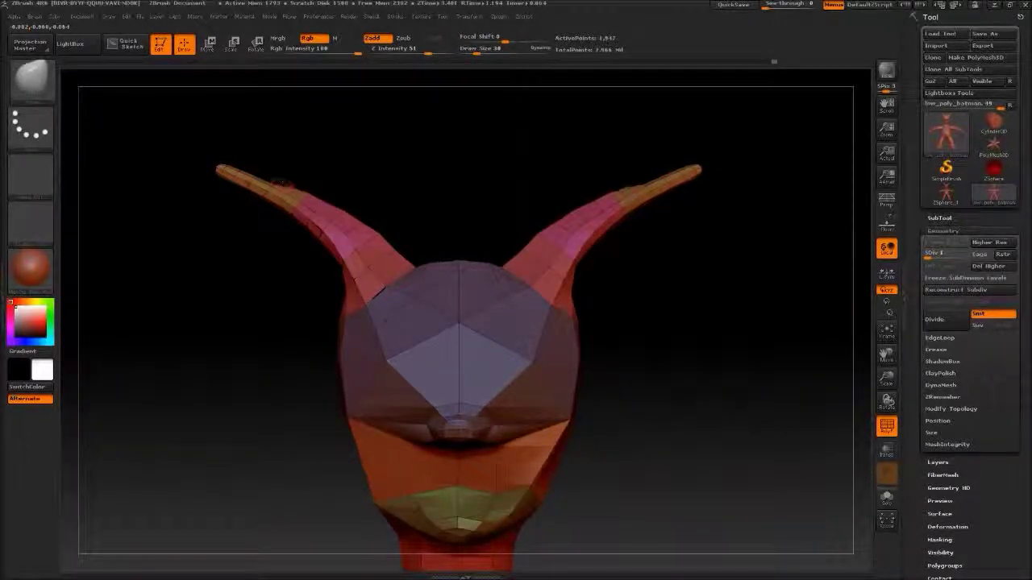
left_click_drag(593, 266, 592, 292, "alt")
left_click_drag(779, 61, 786, 61)
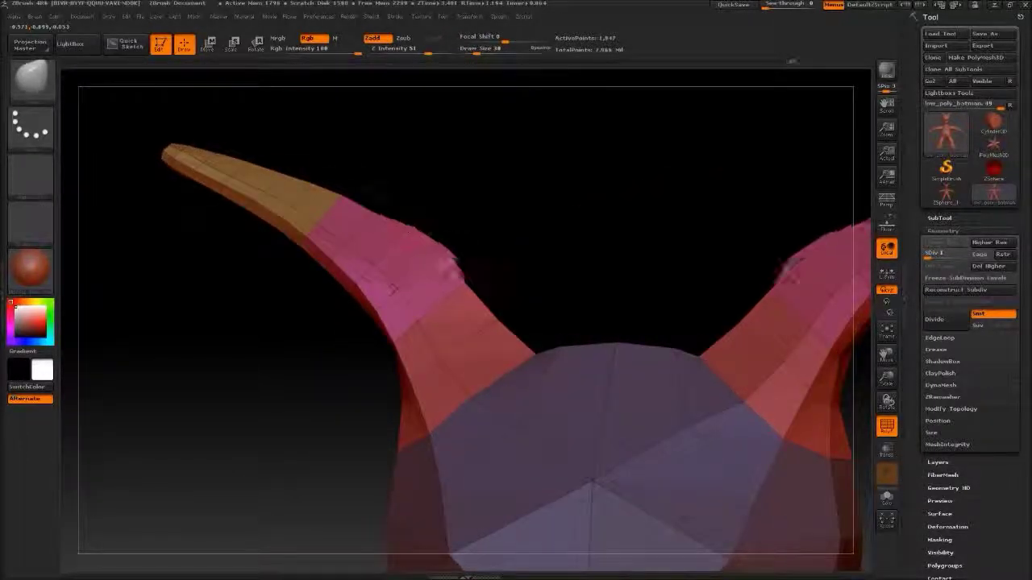
key("f")
key("shift+f")
Step: Smooth where the horns join the head, stepping between subdivision levels up to level 4
key("d")
key("d")
key("d")
mouse_move(686, 306)
left_mouse_down()
mouse_move(612, 379)
mouse_move(598, 452)
left_mouse_up()
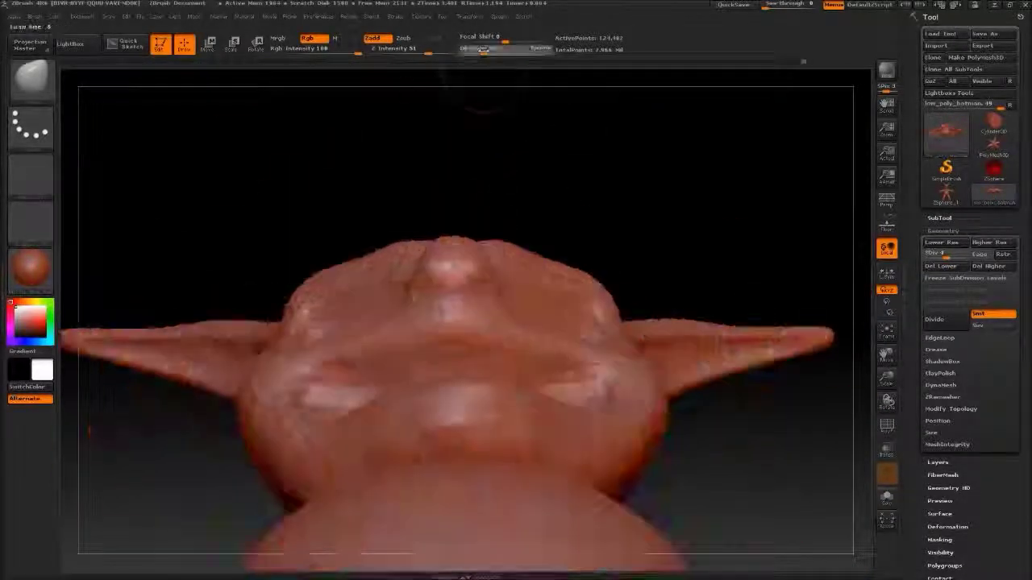
key("shift+d")
key("d")
key("d")
key("d")
left_click_drag(484, 382, 753, 348)
key("f")
mouse_move(887, 377)
left_mouse_down()
mouse_move(726, 379)
mouse_move(543, 416)
left_mouse_up()
key("shift+d")
key("shift+d")
key("shift+d")
key("d")
key("d")
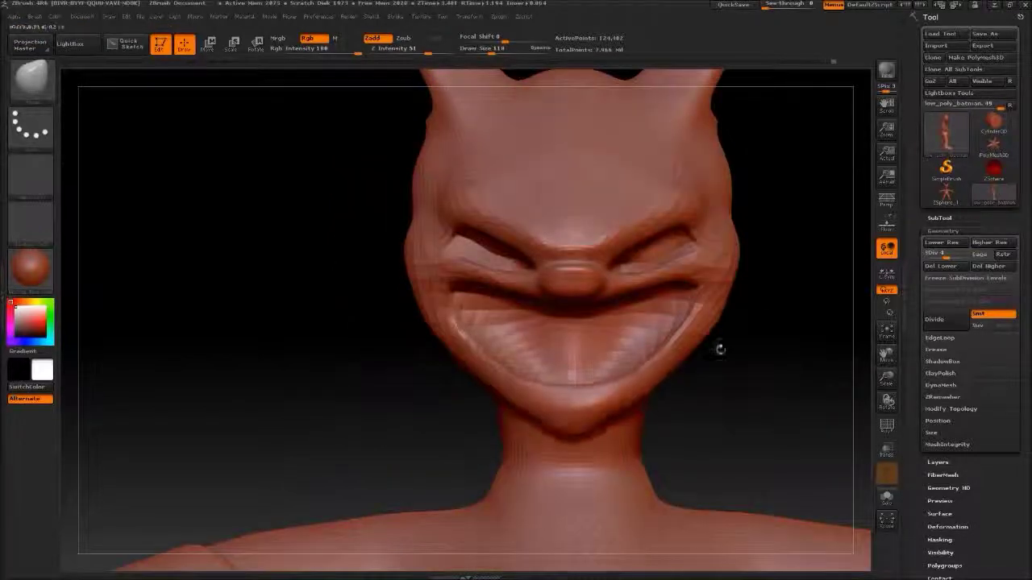
left_click_drag(435, 211, 419, 103, "shift")
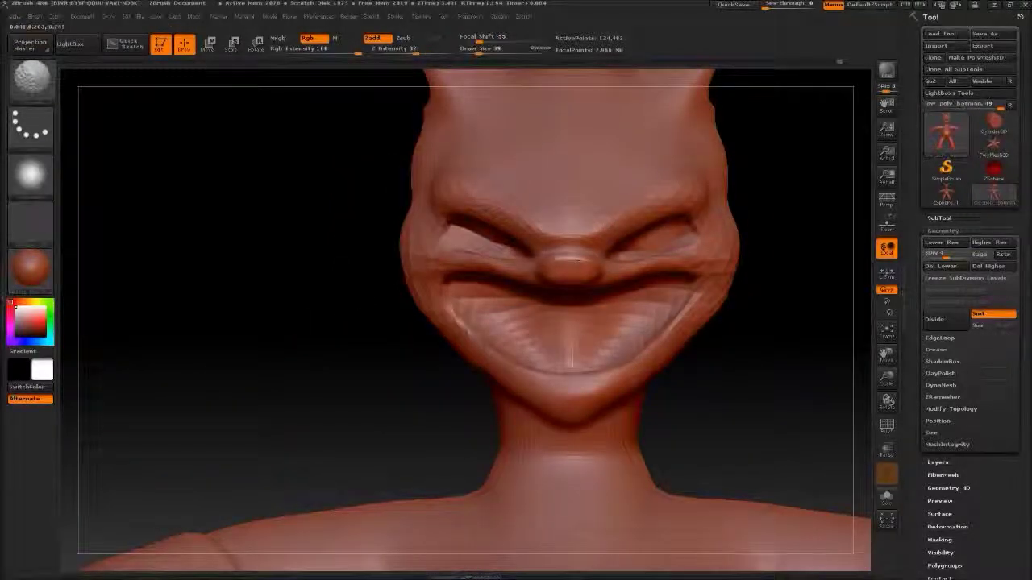
left_click(939, 217)
left_click(983, 467)
Step: Append a Sphere3D subtool and shrink it to eyeball size with Deformation > Size
left_click(604, 368)
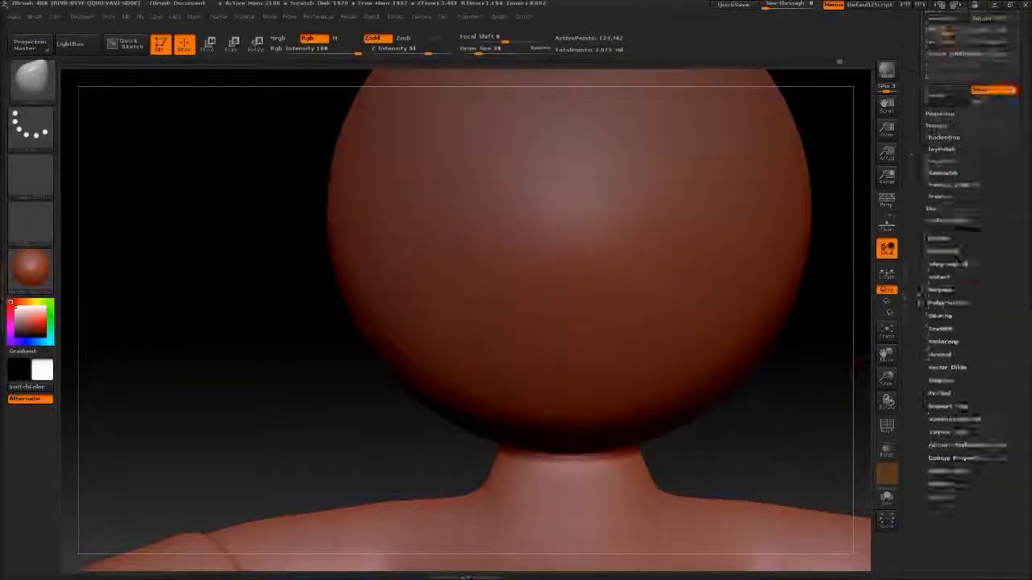
left_click(967, 251)
left_click(937, 478)
left_click_drag(967, 311, 927, 311)
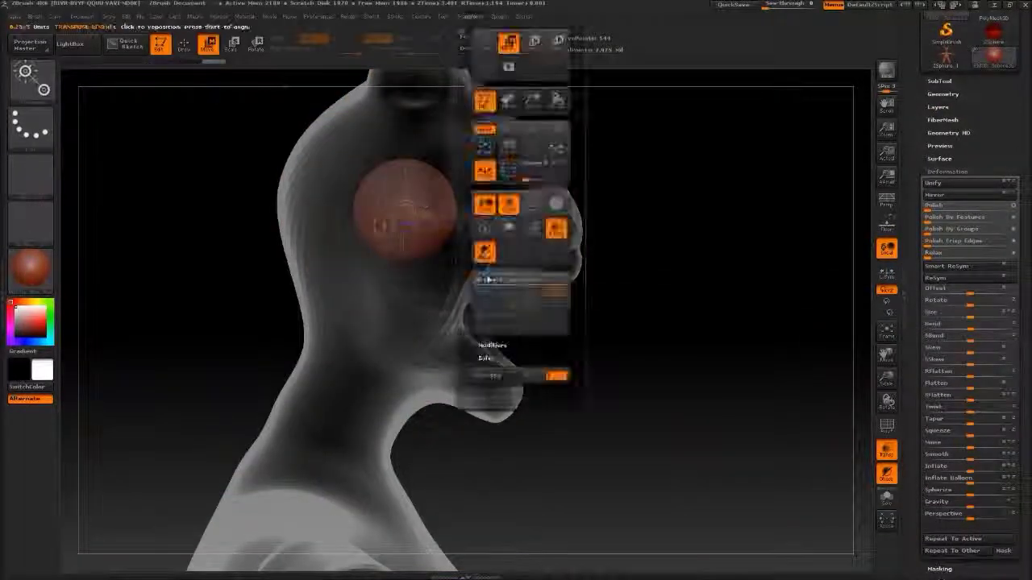
Step: Move the sphere into the left eye socket and check its placement from the side
key("w")
left_click_drag(466, 275, 379, 258)
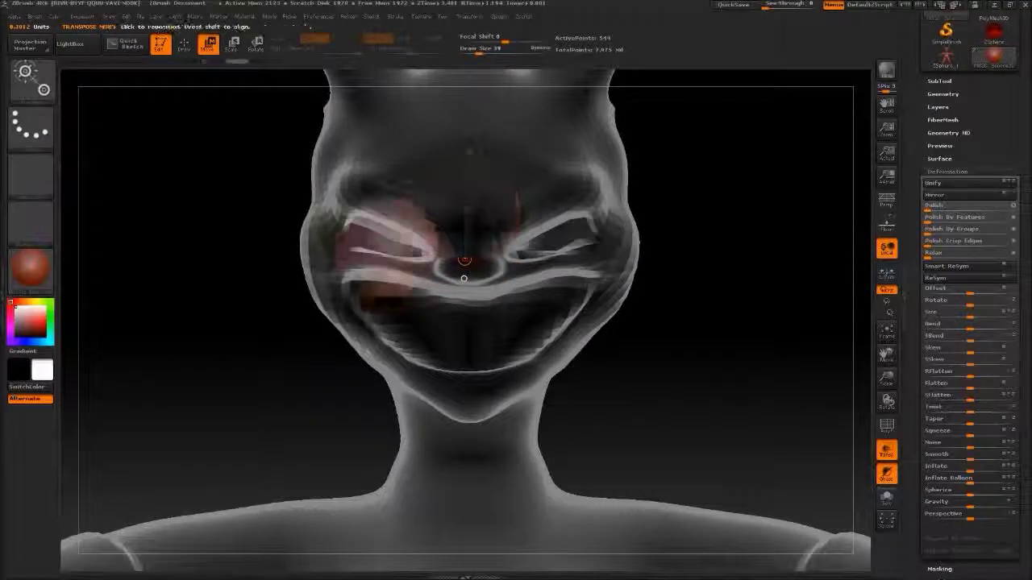
left_click_drag(685, 322, 429, 278)
key("w")
mouse_move(200, 69)
left_mouse_down()
mouse_move(548, 242)
mouse_move(544, 302)
left_mouse_up()
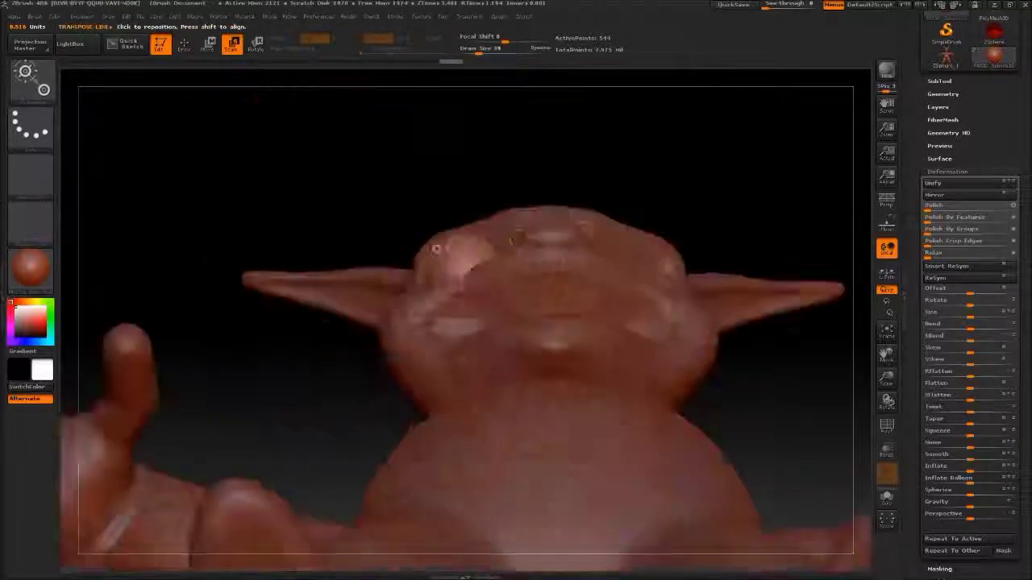
left_click(435, 251, "alt")
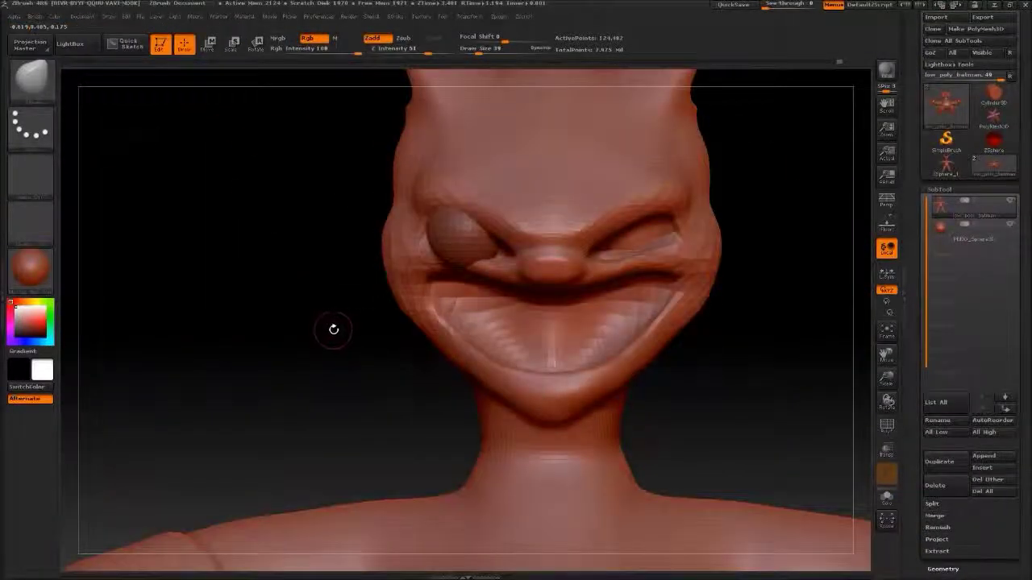
Step: Orbit around the head to view the eye socket from low and side angles
key("alt")
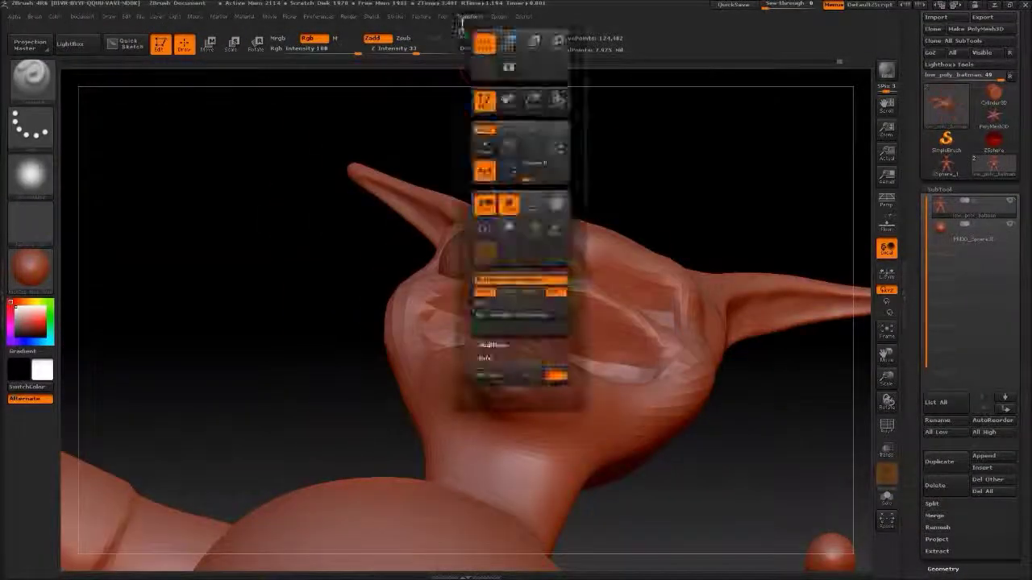
left_click_drag(435, 276, 493, 50)
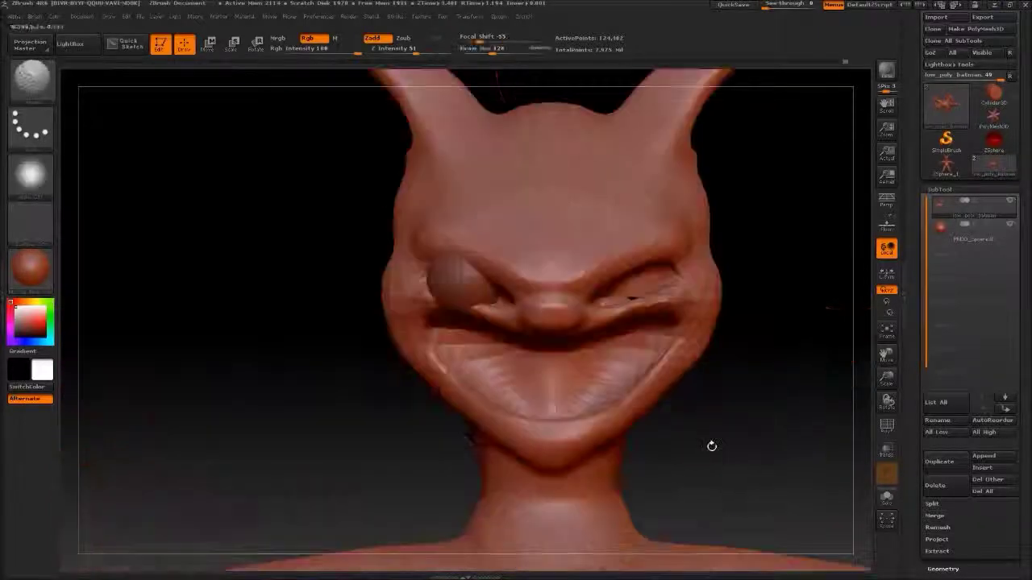
left_click_drag(712, 446, 613, 451)
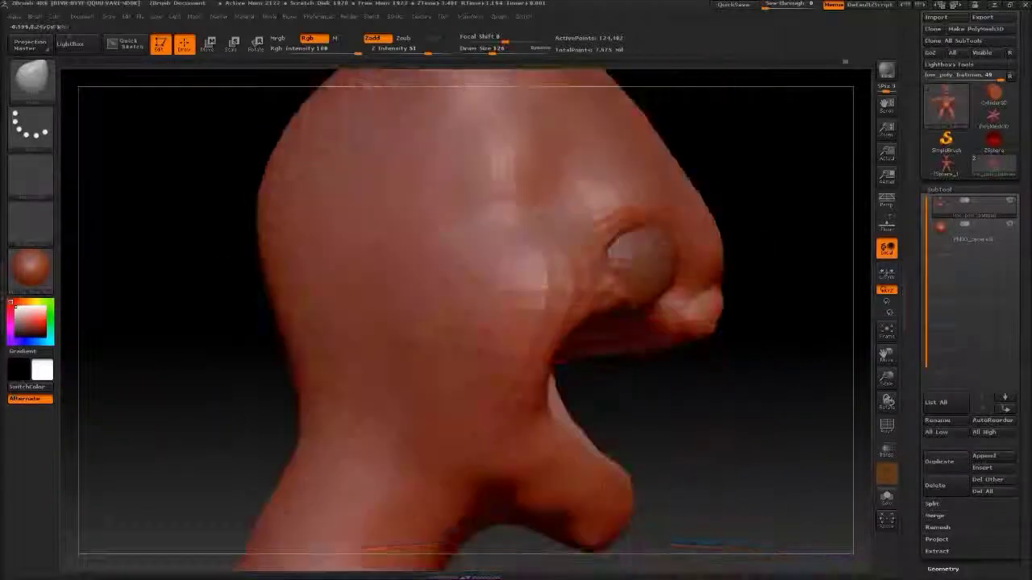
left_click_drag(647, 395, 661, 399)
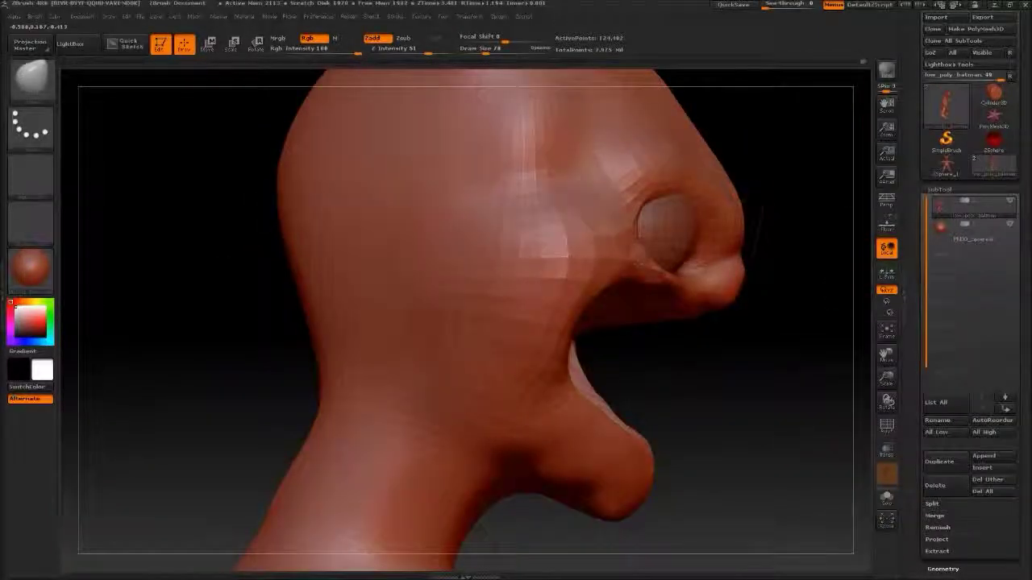
mouse_move(725, 242)
left_mouse_down()
mouse_move(215, 210)
mouse_move(211, 258)
left_mouse_up()
Step: Scale and tilt the eyeball to fill the slanted socket, then turn off Transp
key("w")
left_click_drag(645, 362, 564, 363)
left_click(947, 66)
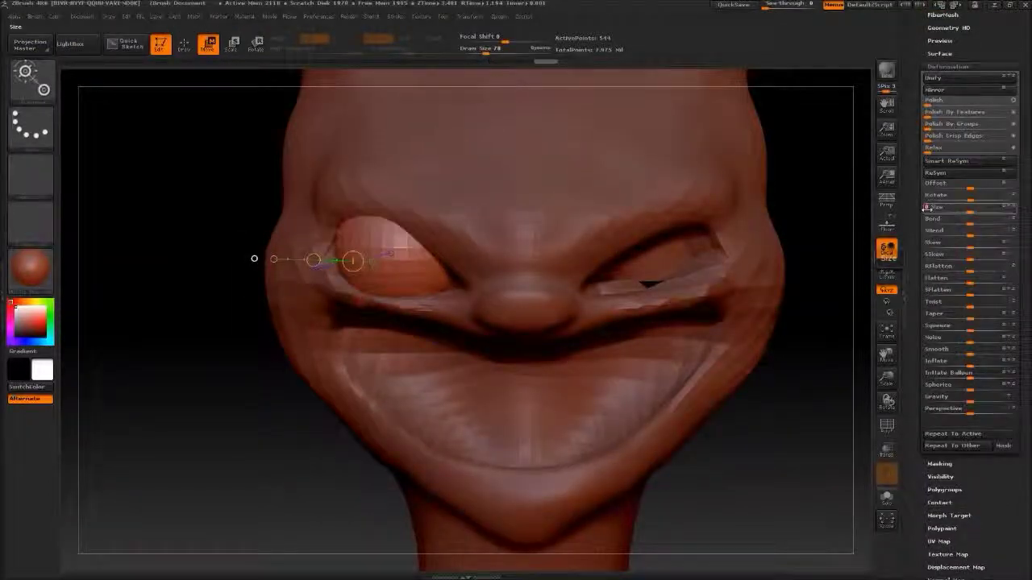
left_click_drag(528, 449, 504, 449, "alt")
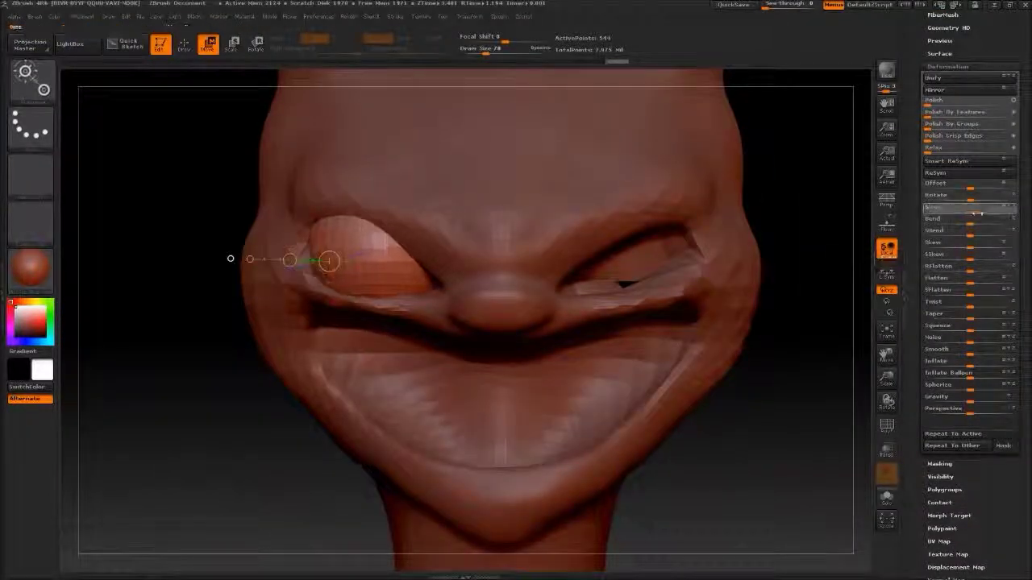
mouse_move(288, 255)
left_mouse_down()
mouse_move(167, 257)
mouse_move(274, 256)
left_mouse_up()
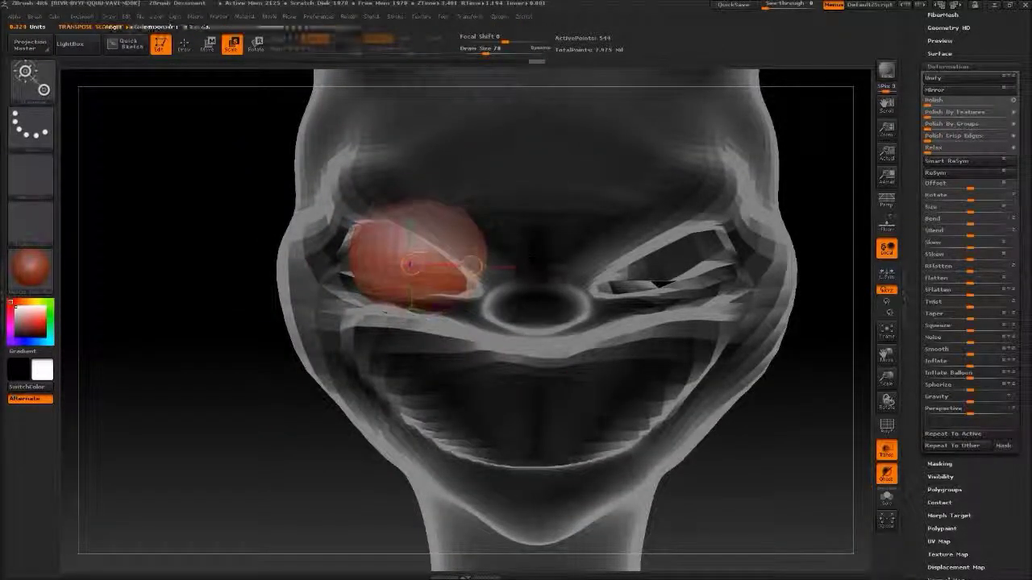
mouse_move(544, 260)
left_mouse_down()
mouse_move(423, 266)
mouse_move(546, 284)
left_mouse_up()
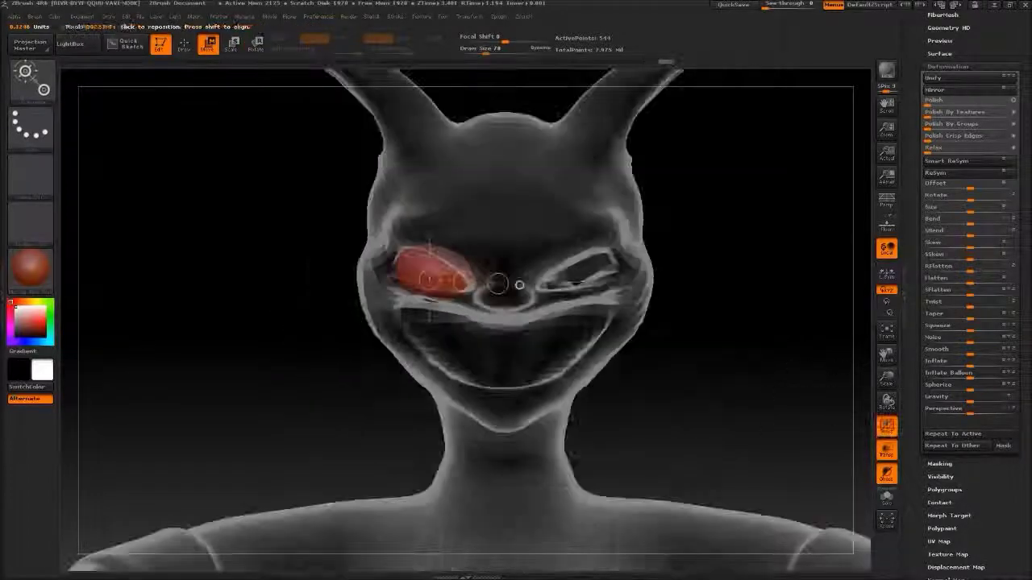
left_click(887, 450)
Step: Divide the body mesh once more in Geometry and move the eyeball up into its socket
left_click(886, 331)
left_click(184, 45)
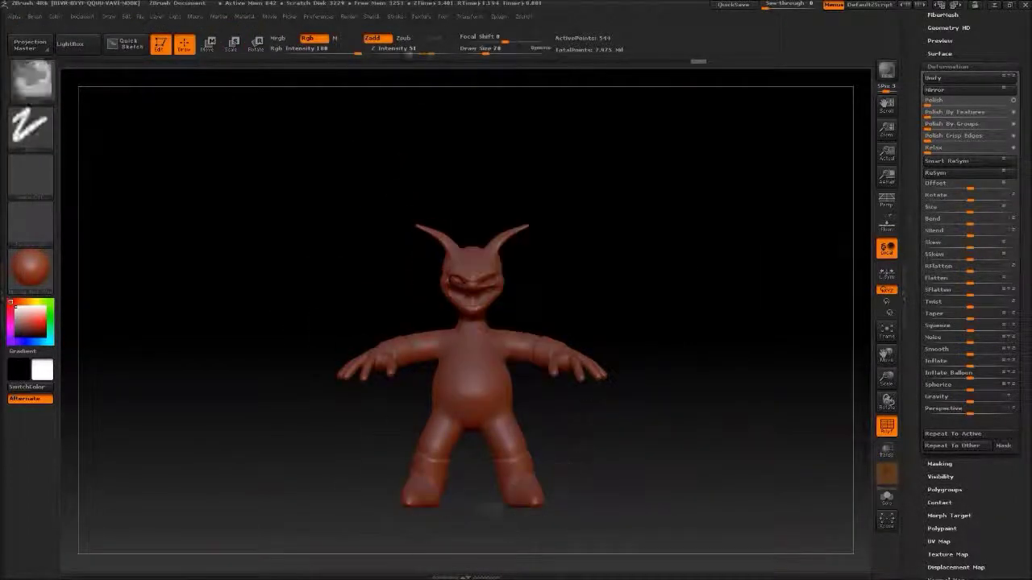
left_click(943, 515)
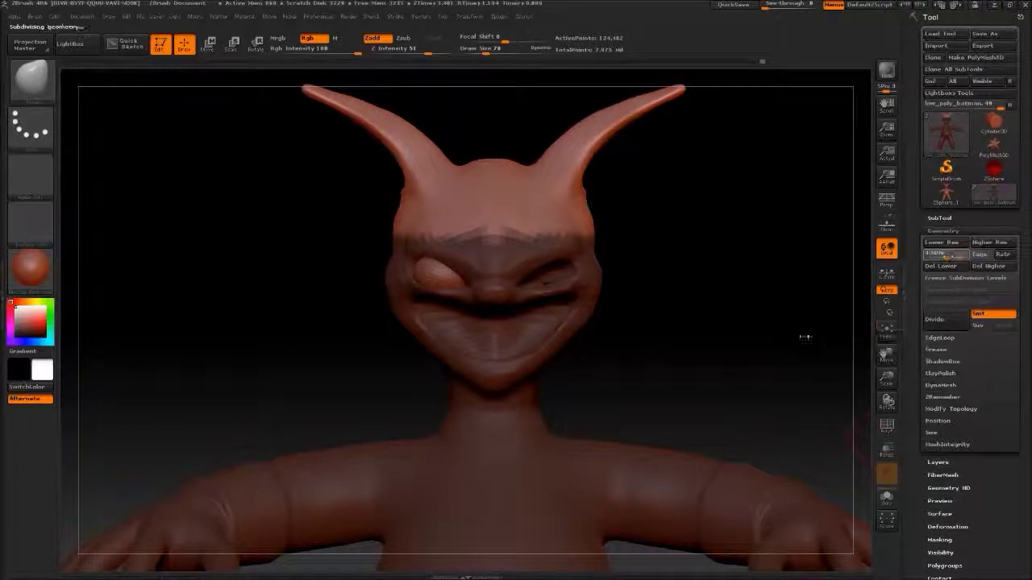
left_click(930, 229)
left_click_drag(839, 201, 291, 94, "alt")
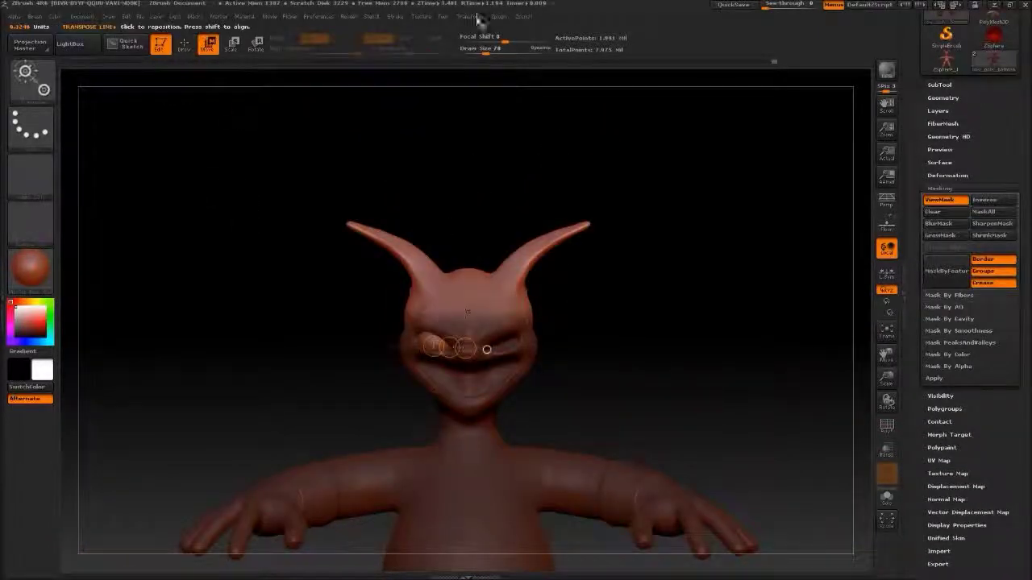
left_click_drag(467, 312, 471, 226)
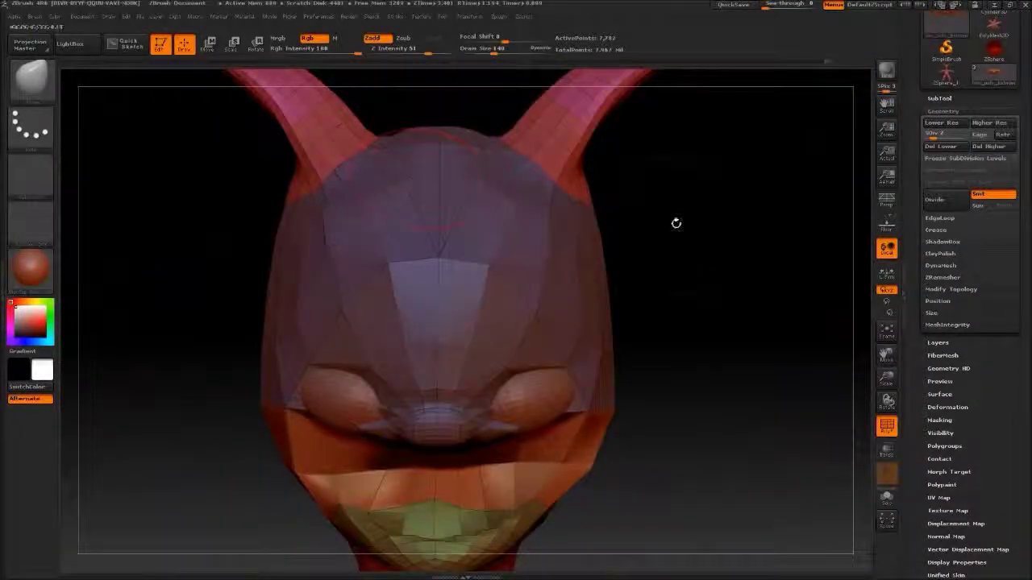
Step: Hide PolyFrame and subdivide the head twice with Ctrl+D
left_click_drag(675, 224, 777, 358)
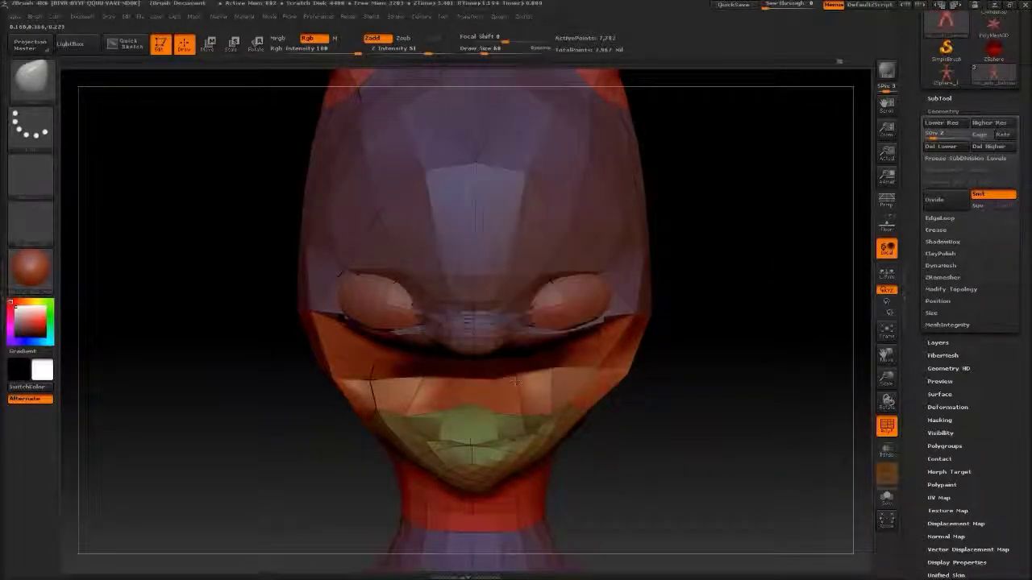
key("shift+f")
key("ctrl+d")
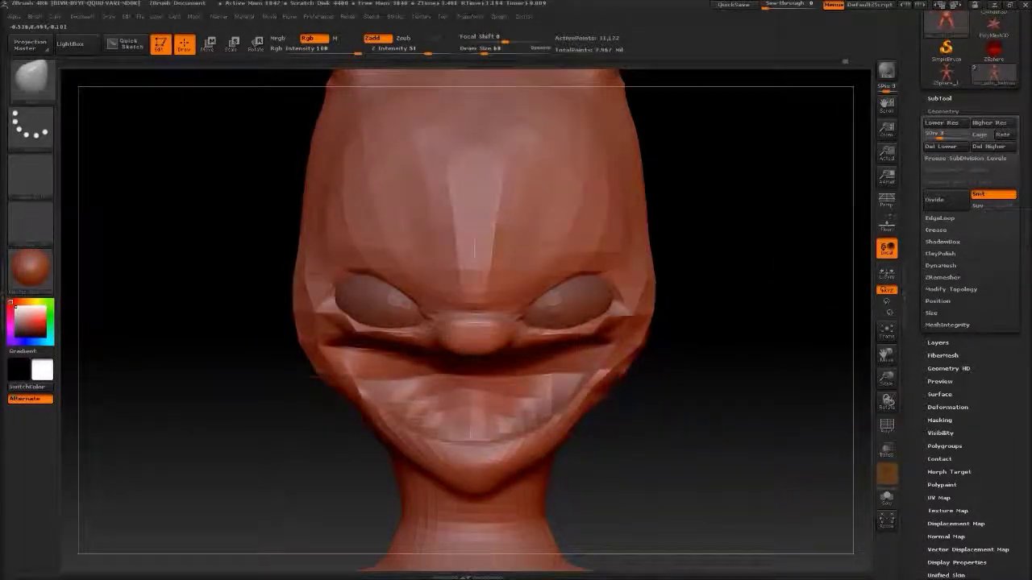
key("ctrl+d")
key("ctrl+d")
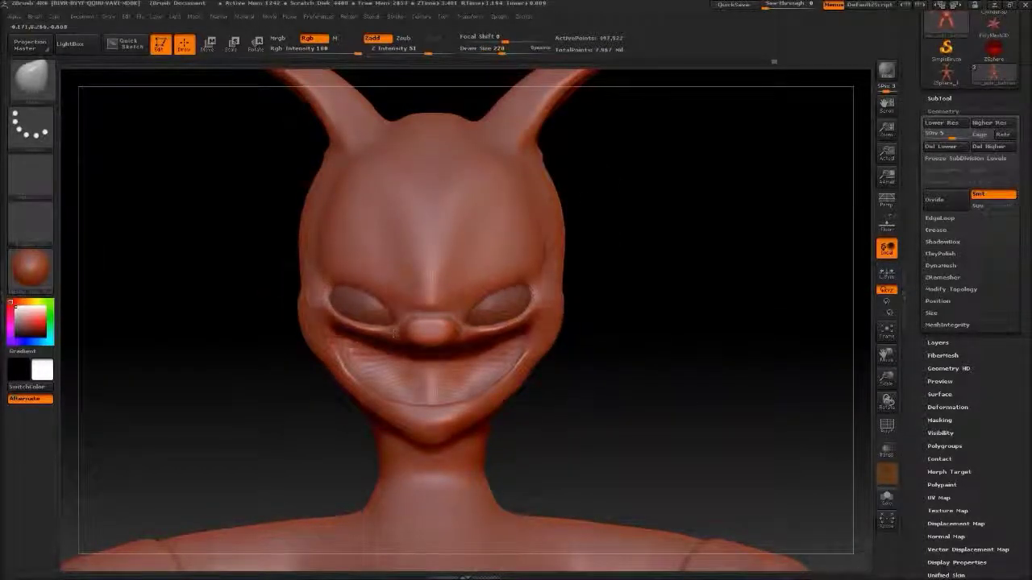
right_click_drag(344, 395, 516, 387)
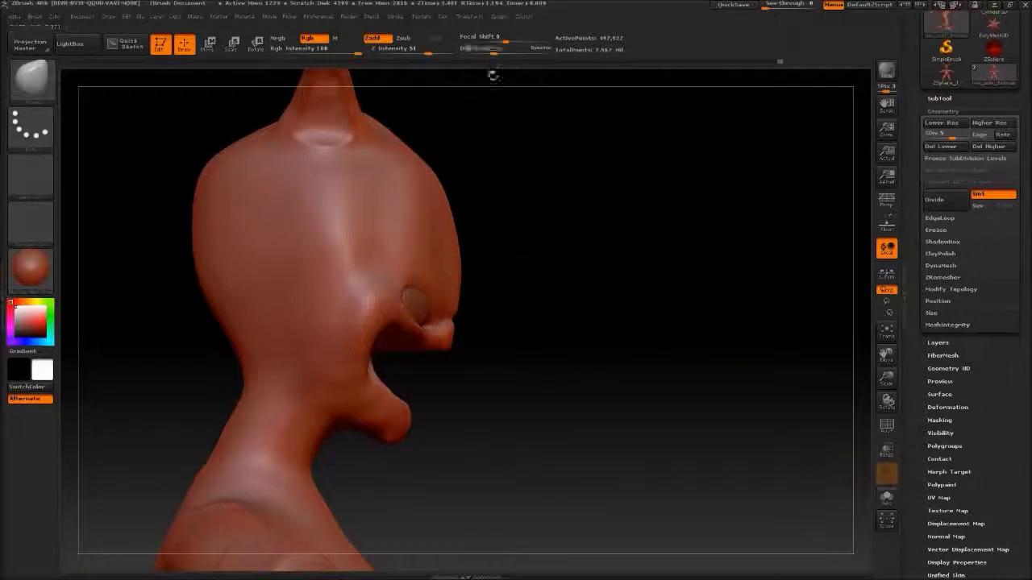
Step: Step down to SDiv 1 to check the nose, then return to the highest level
key("shift+d")
key("shift+d")
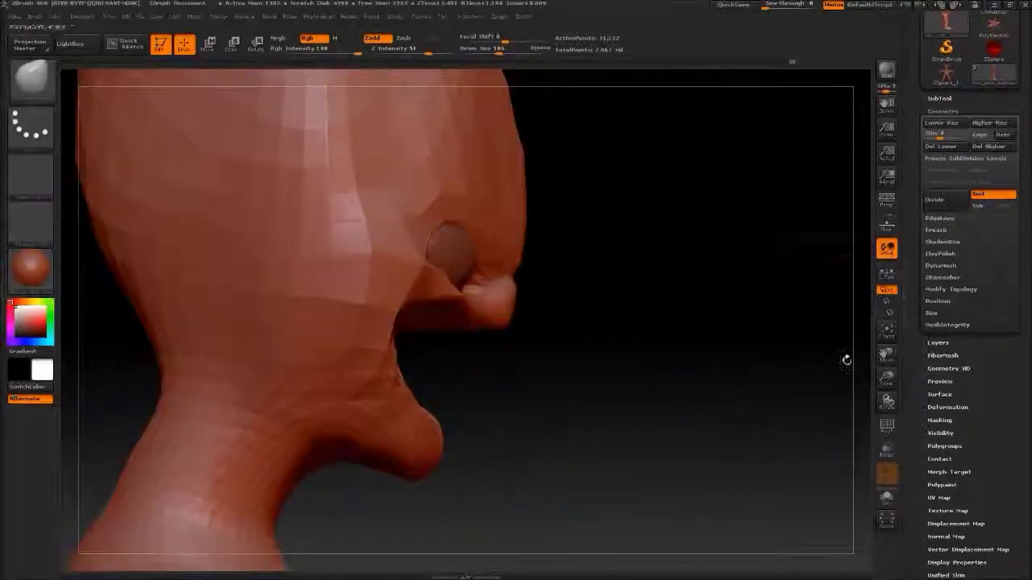
key("shift+d")
key("shift+d")
left_click_drag(887, 377, 633, 382)
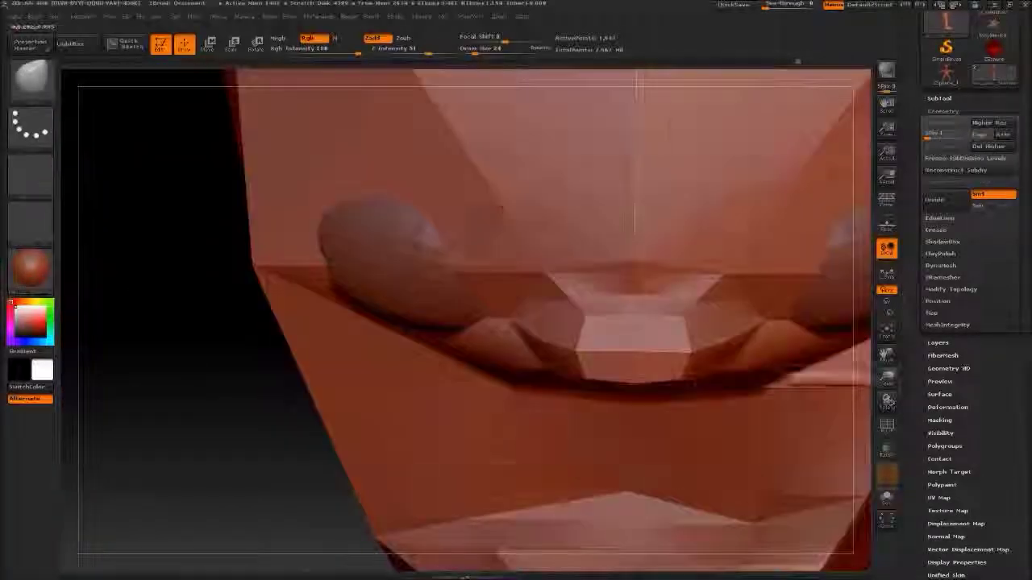
key("d")
key("d")
key("d")
key("f")
left_click(941, 278)
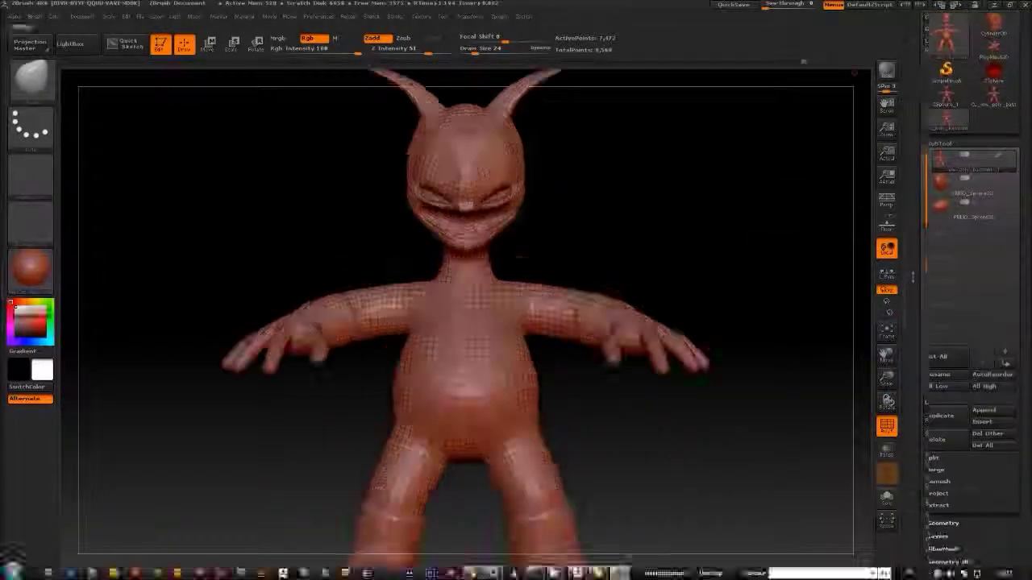
Step: Try Reconstruct Subdiv, drop to SDiv 1 to inspect the face, and begin masking an upper-arm band
left_click(944, 200)
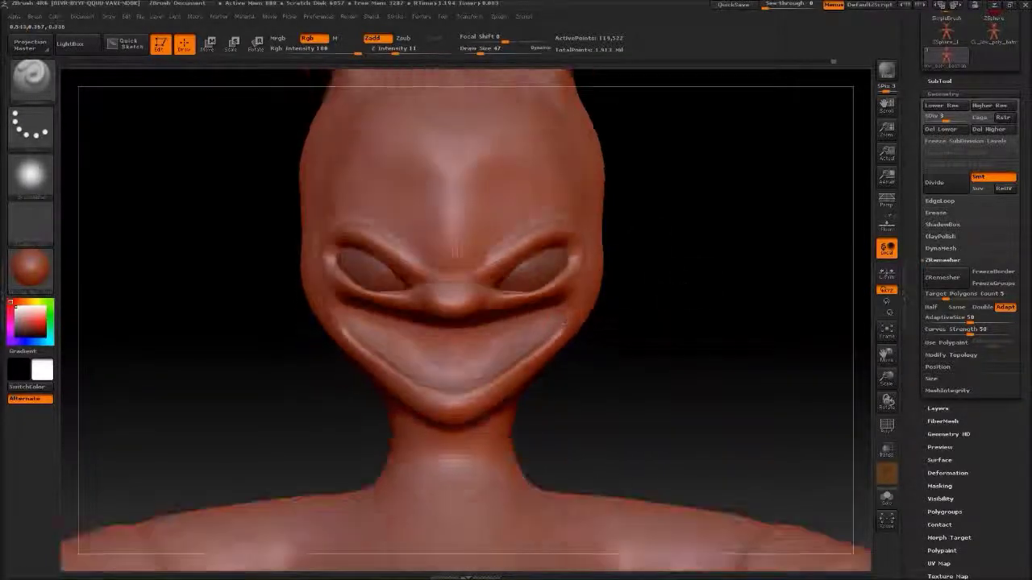
left_click_drag(887, 377, 885, 381)
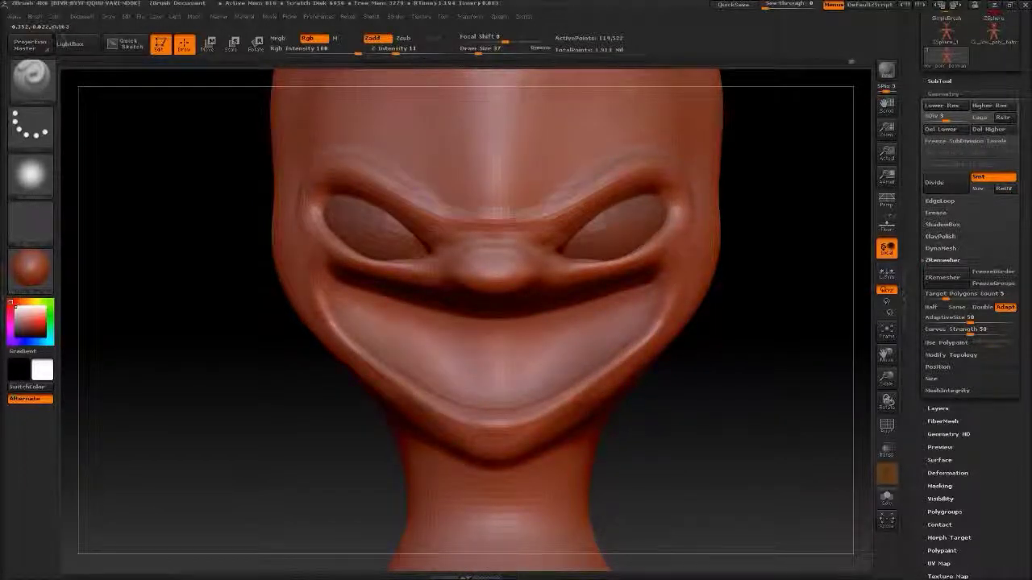
key("shift+d")
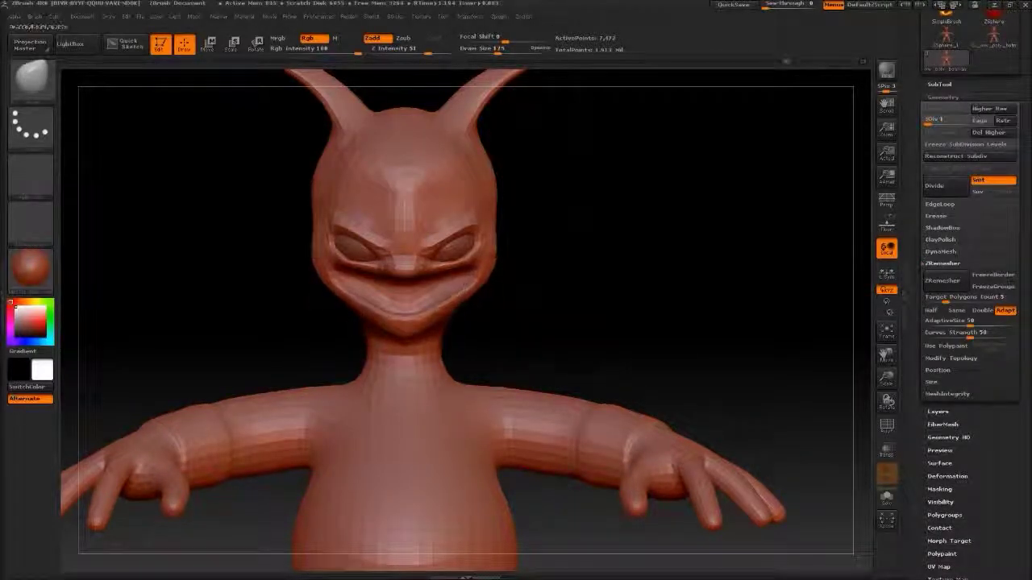
left_click_drag(484, 272, 464, 282)
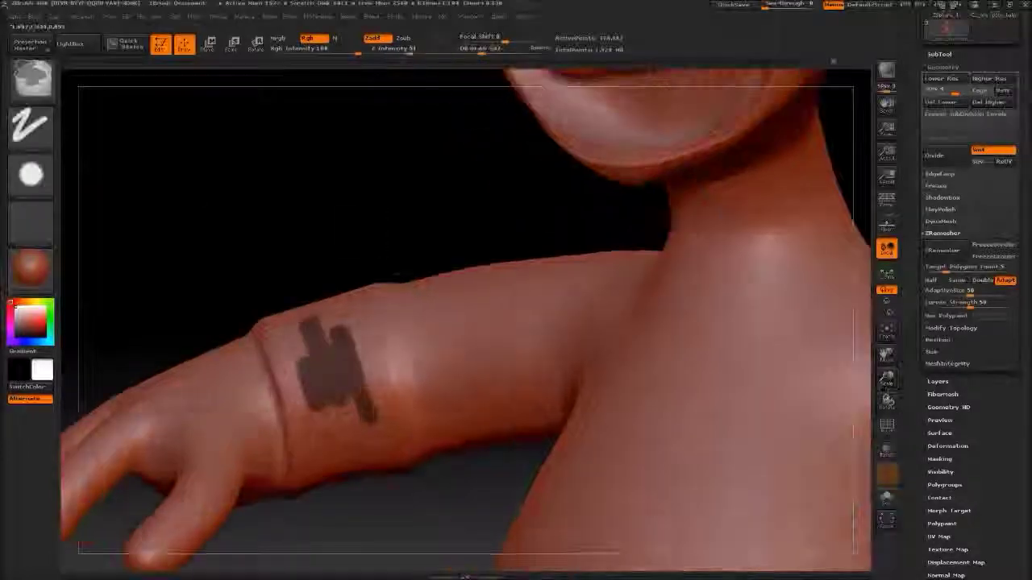
left_click_drag(283, 315, 310, 468)
Step: Finish masking the band around the arm for the cuff
left_click_drag(375, 294, 395, 463)
left_click_drag(331, 306, 298, 389)
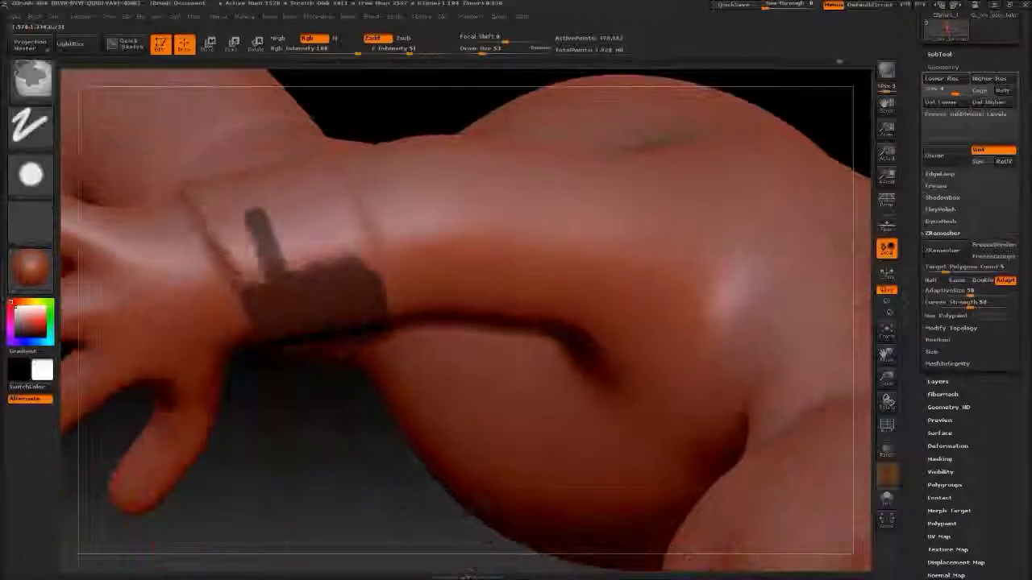
left_click_drag(206, 210, 302, 258)
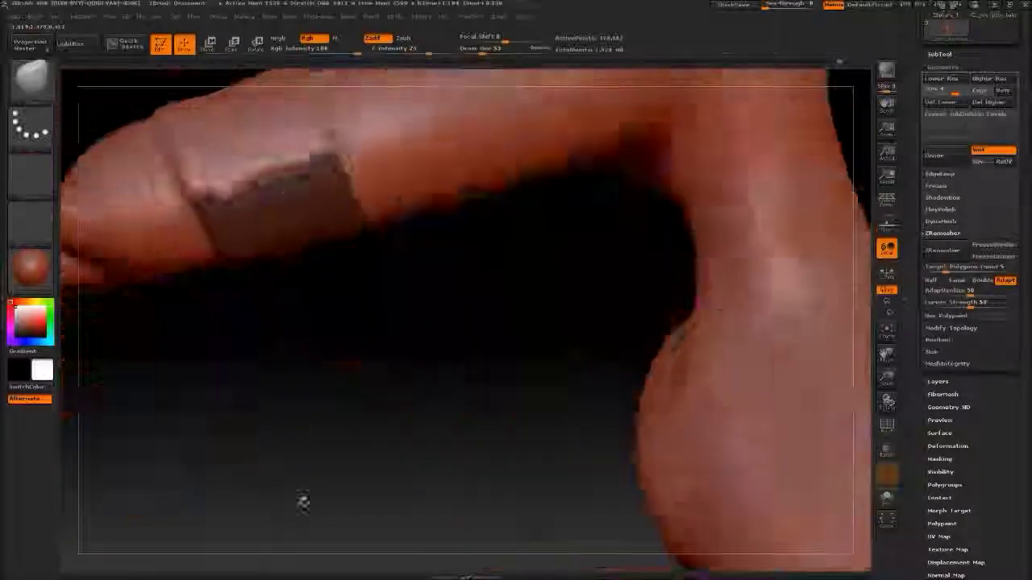
left_click_drag(302, 498, 451, 484)
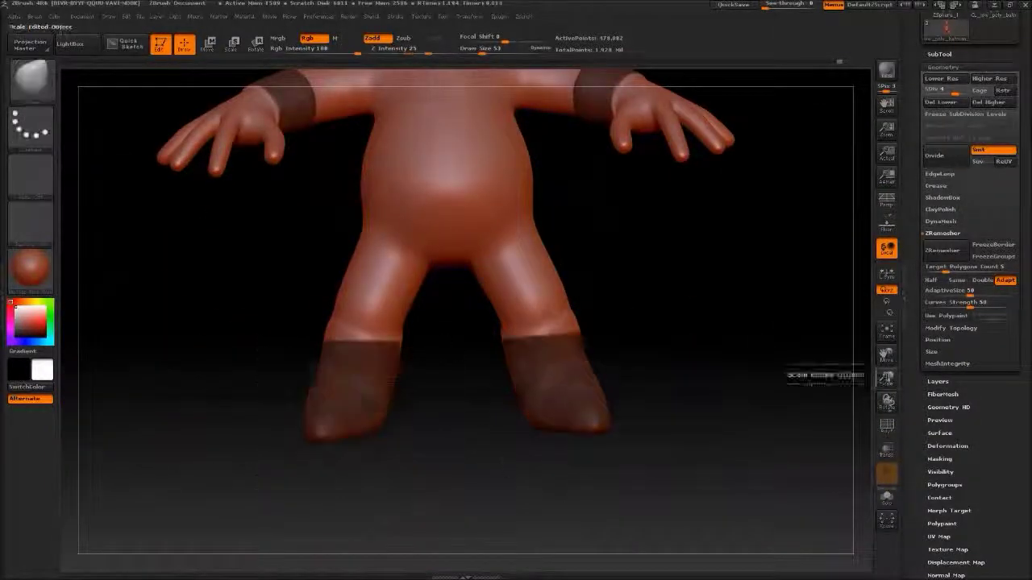
Step: Raise the masked band into a wrist cuff with Deformation, check it with PolyF, and subdivide once more
key("shift+f")
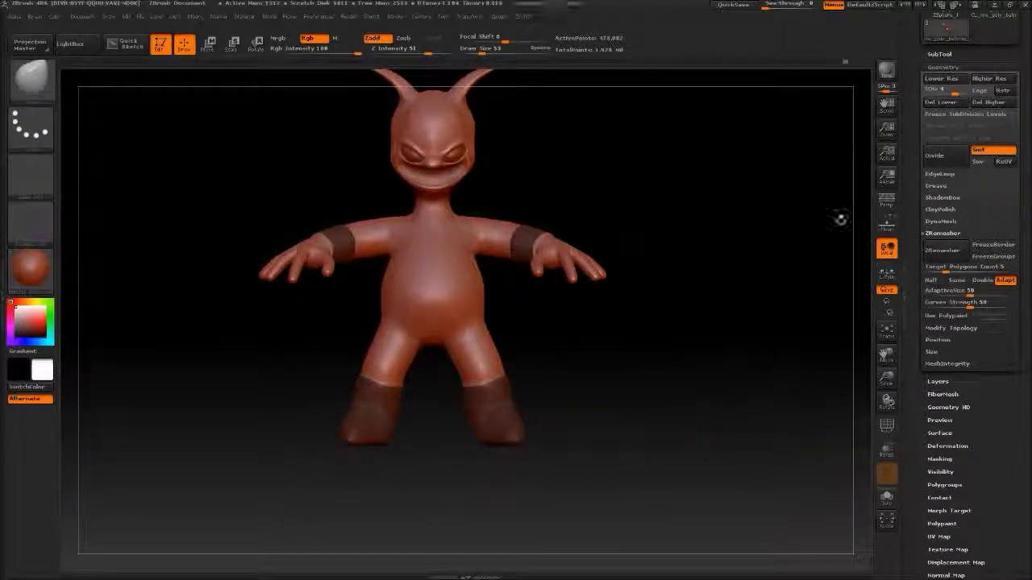
left_click(945, 144)
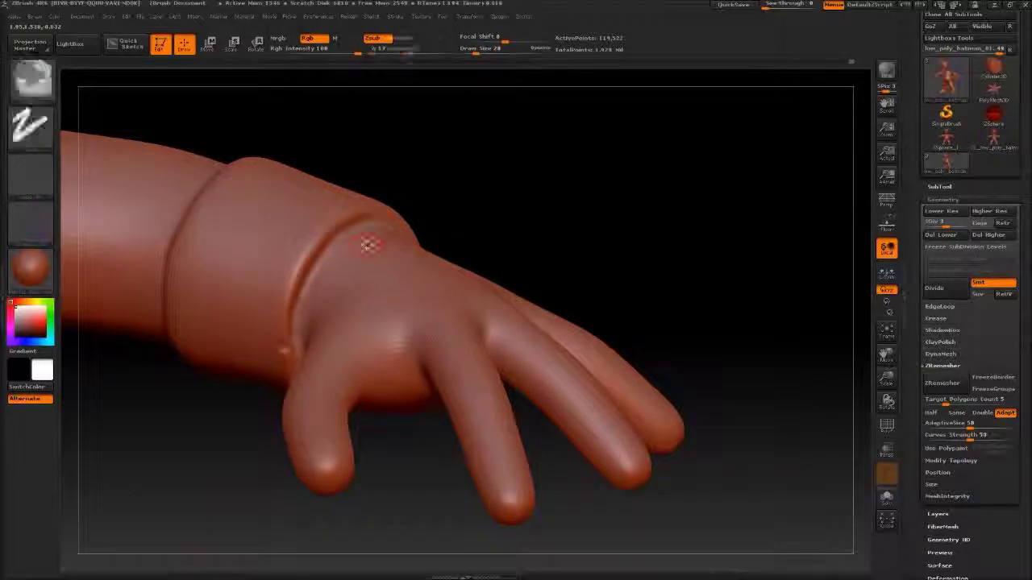
left_click_drag(366, 245, 360, 75)
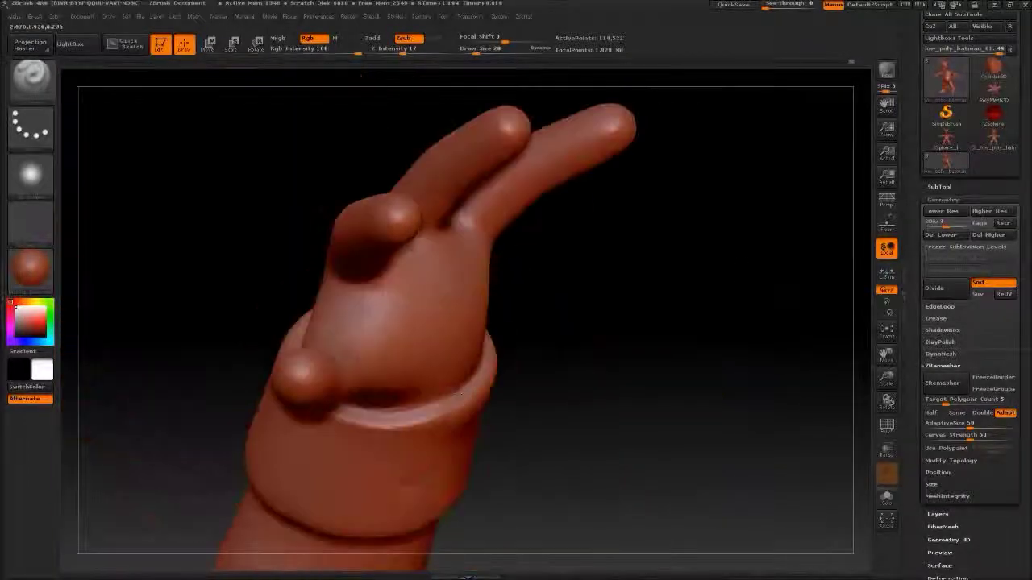
mouse_move(361, 76)
left_mouse_down()
mouse_move(691, 346)
mouse_move(565, 322)
mouse_move(223, 320)
left_mouse_up()
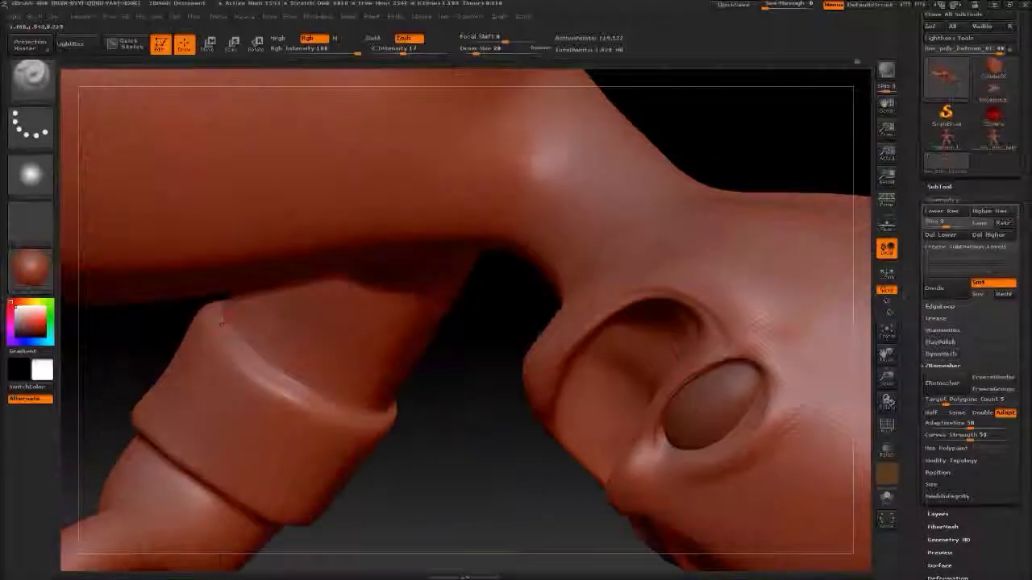
key("ctrl+d")
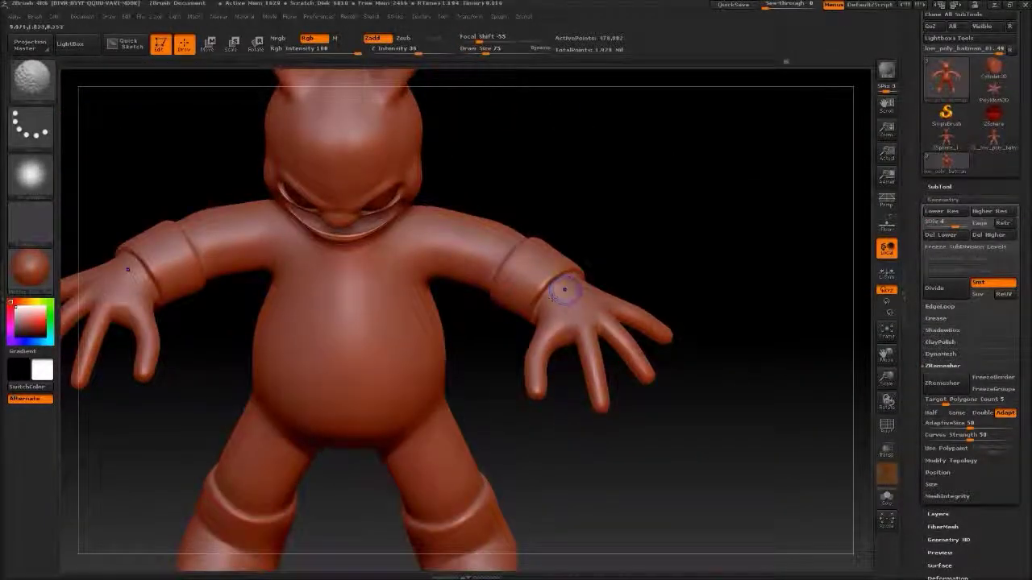
left_click_drag(564, 290, 862, 352)
Step: Switch to MaskPen with a Freehand stroke and mask a band around the waist
left_click(30, 76)
left_click(30, 125)
left_click(519, 323)
left_click_drag(565, 323, 310, 254)
left_click(310, 254)
mouse_move(564, 339)
left_mouse_down()
mouse_move(504, 262)
mouse_move(662, 330)
mouse_move(516, 306)
left_mouse_up()
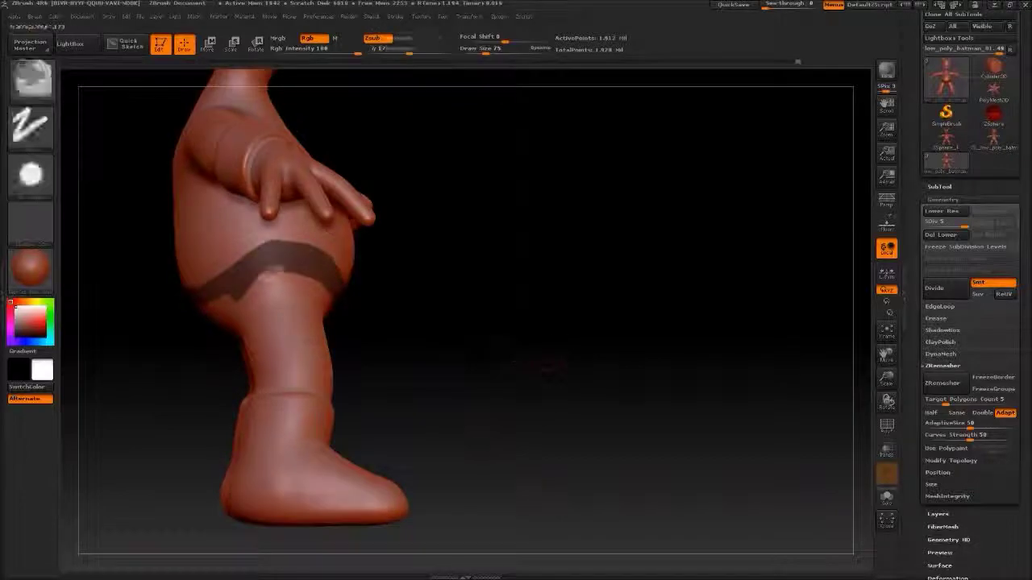
Step: Invert the waist mask and inflate it into a raised belt, checking it from side and back
left_click(31, 125)
left_click_drag(403, 339, 425, 297, "alt")
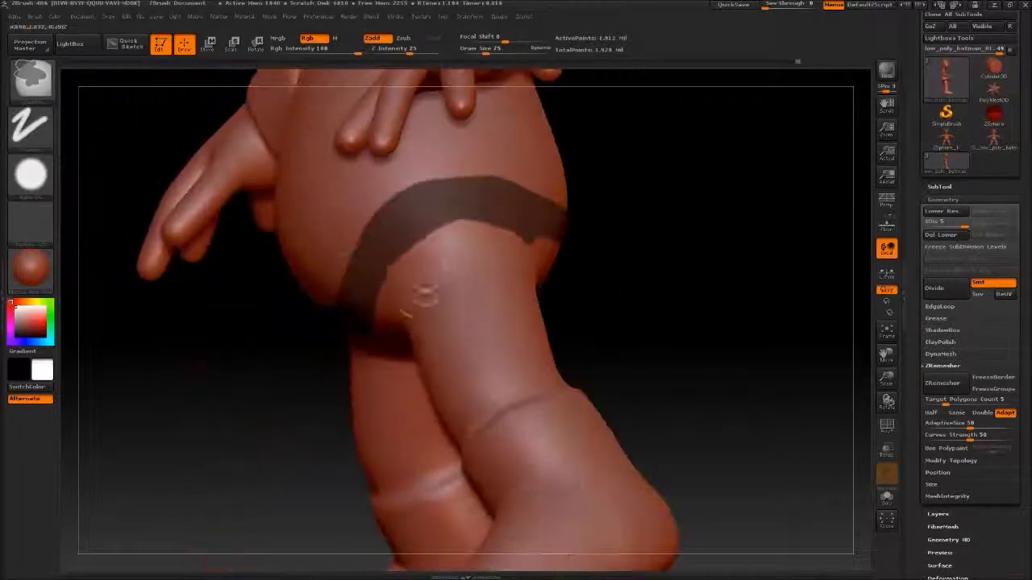
left_click_drag(499, 224, 495, 254)
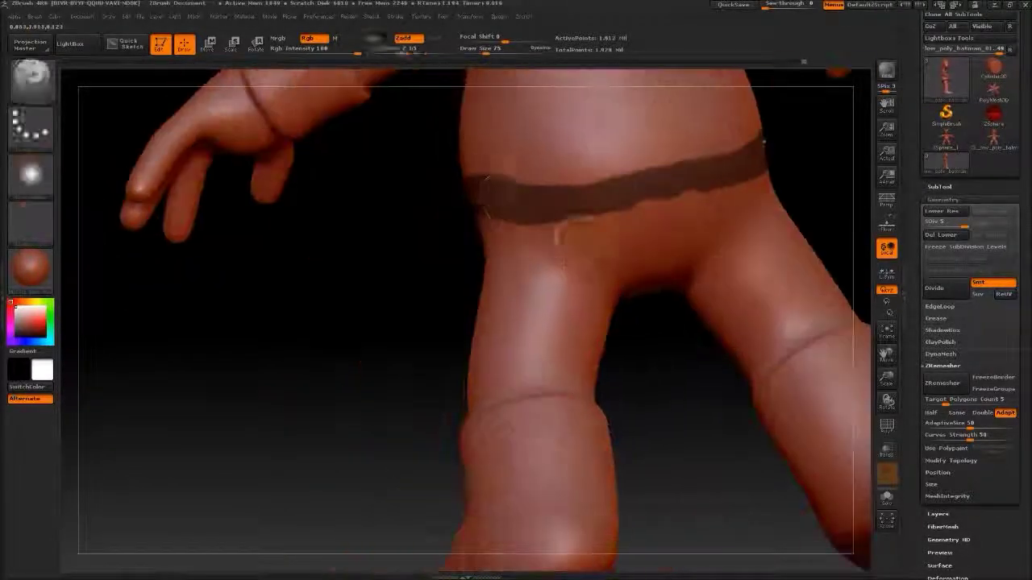
key("f")
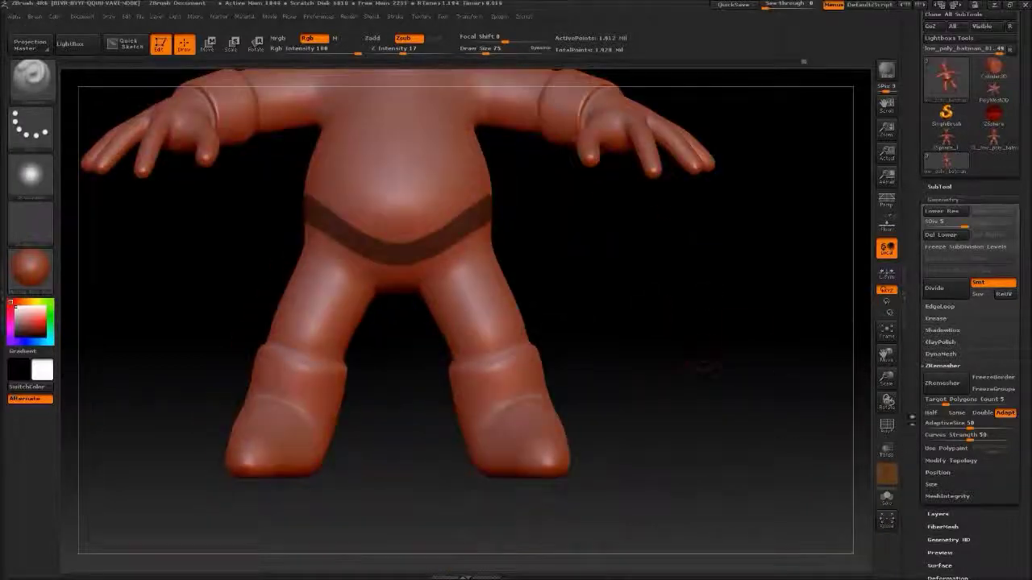
left_click(939, 236)
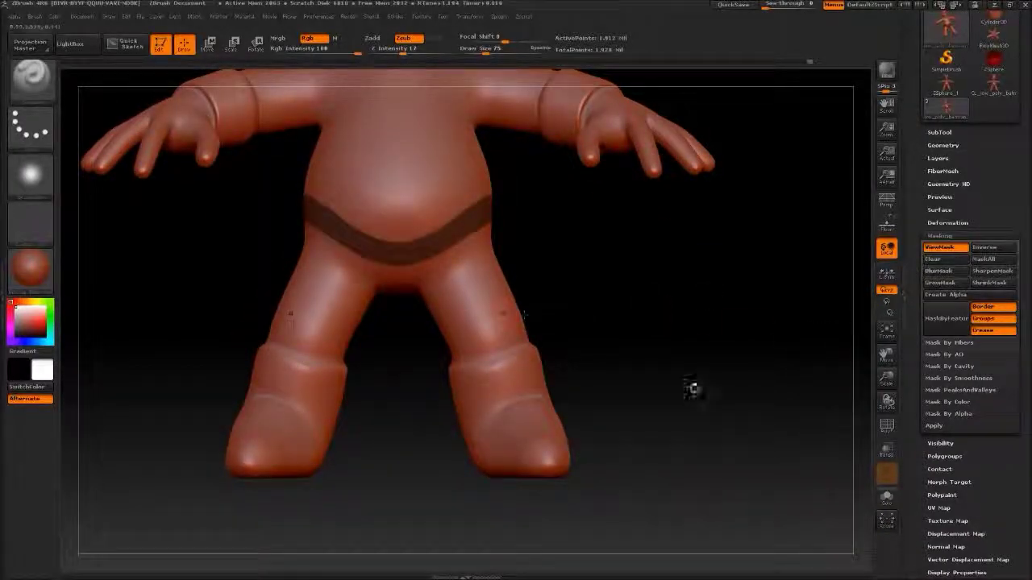
left_click(985, 247)
left_click(948, 223)
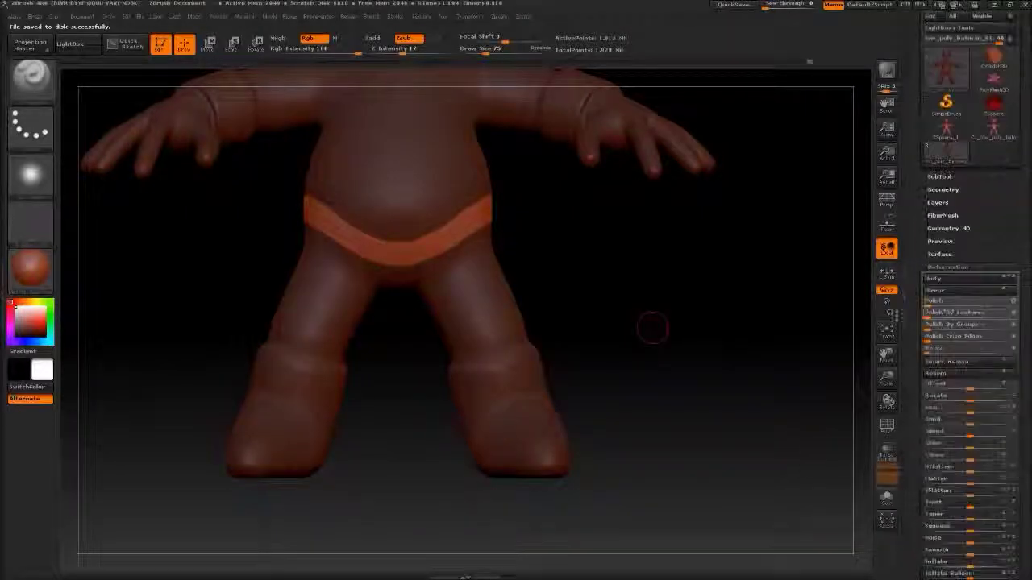
scroll(951, 510, "down", 2)
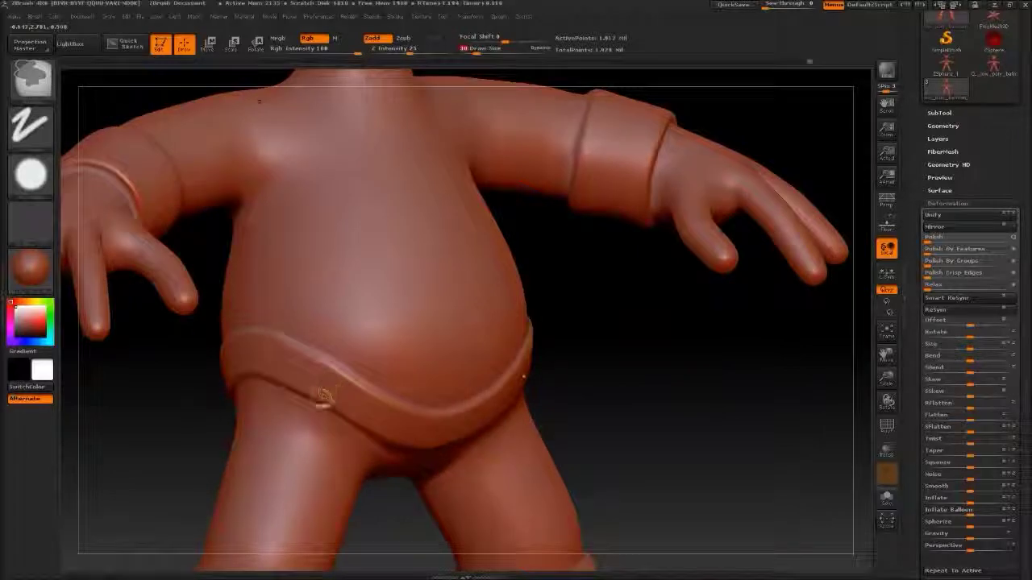
mouse_move(326, 403)
left_mouse_down()
mouse_move(222, 342)
mouse_move(580, 433)
left_mouse_up()
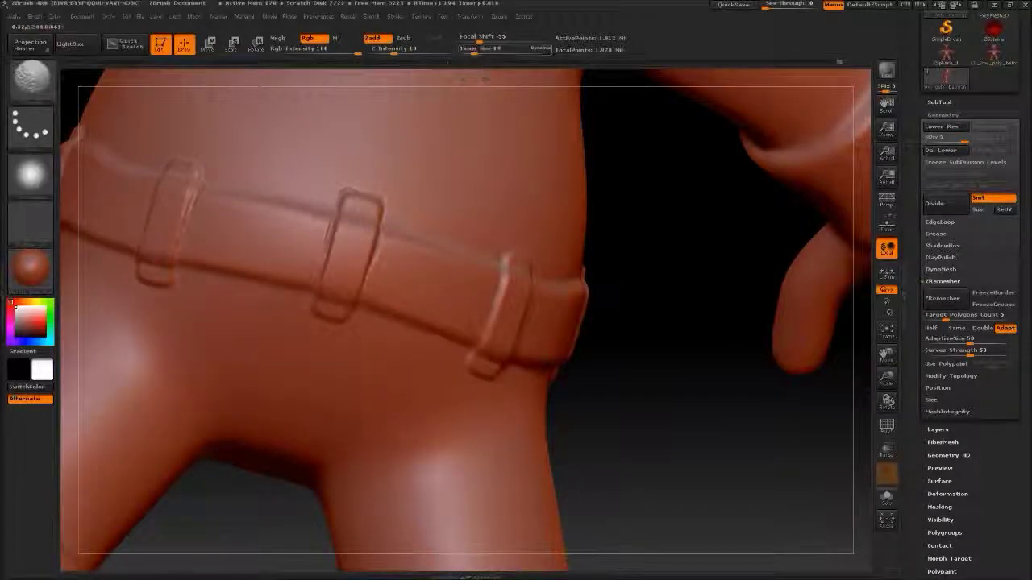
mouse_move(372, 264)
left_mouse_down()
mouse_move(626, 341)
mouse_move(359, 256)
left_mouse_up()
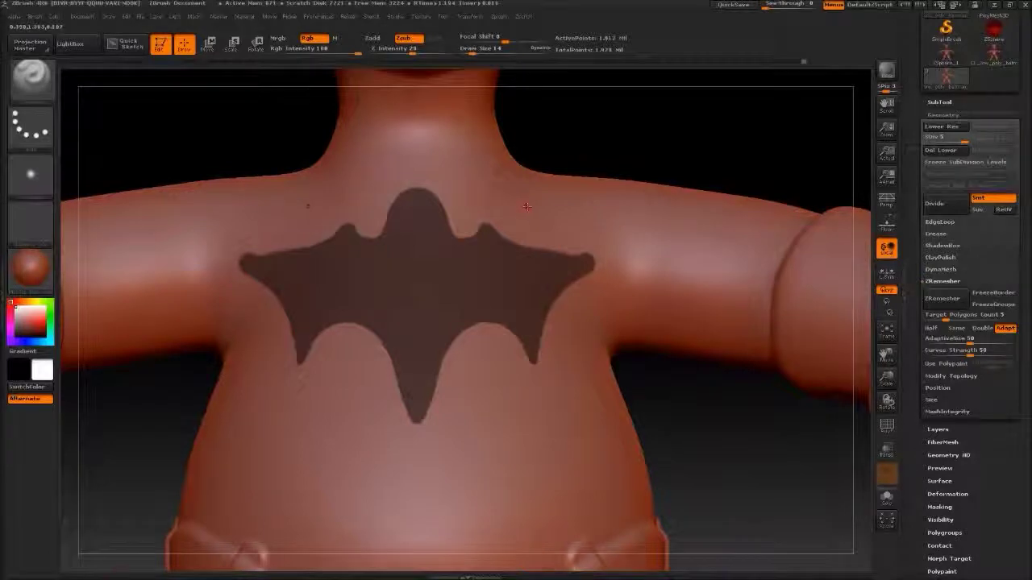
Step: Invert and slightly grow the chest bat mask, ready to inflate it in Deformation
right_click_drag(299, 348, 214, 261)
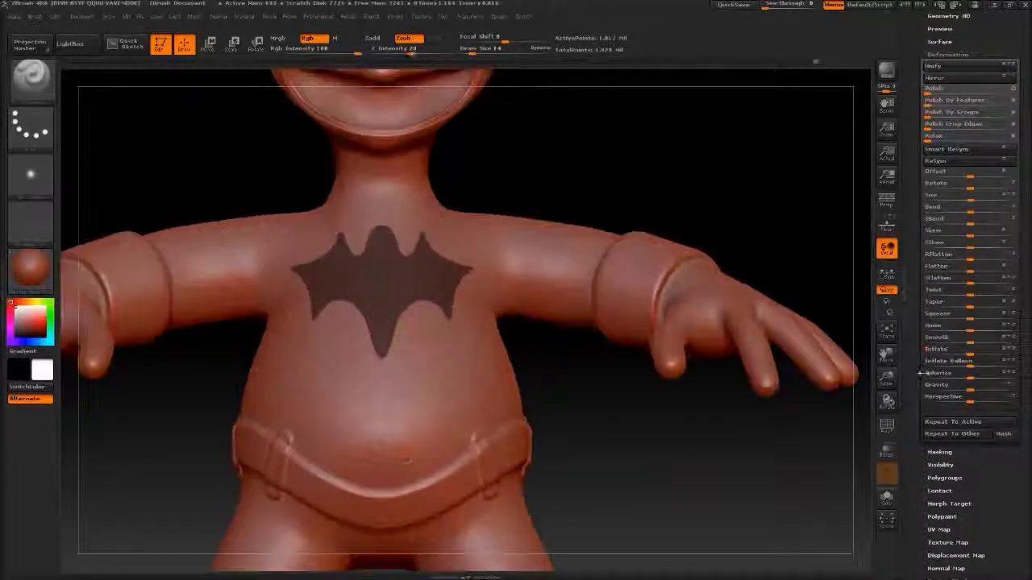
key("ctrl+i")
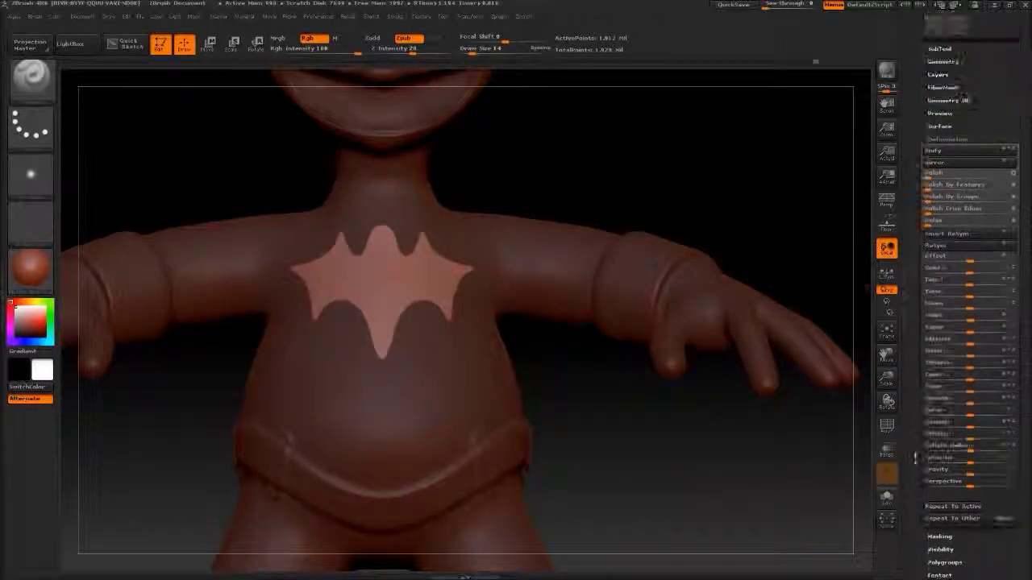
left_click(939, 536)
left_click(940, 199)
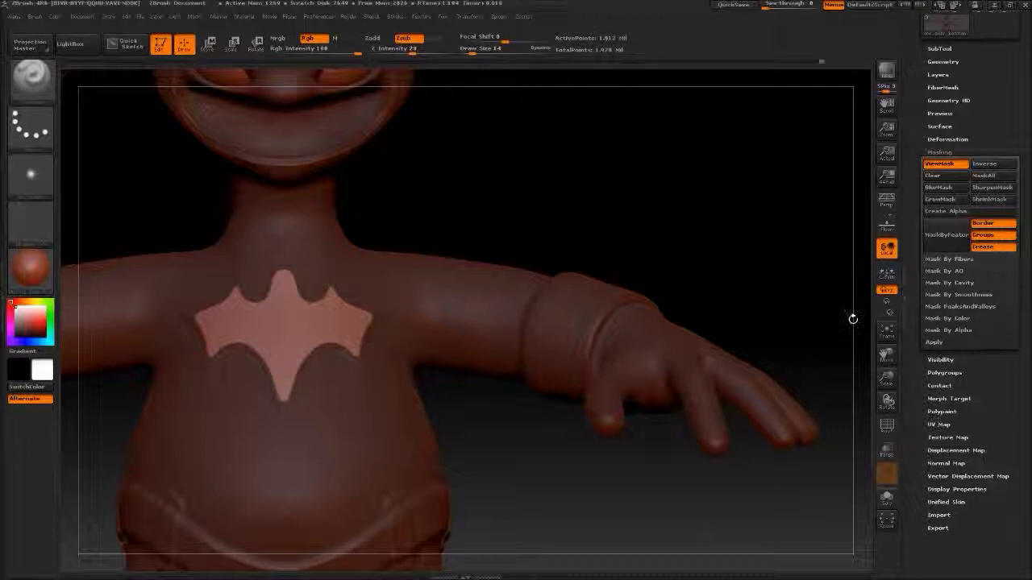
left_click(948, 138)
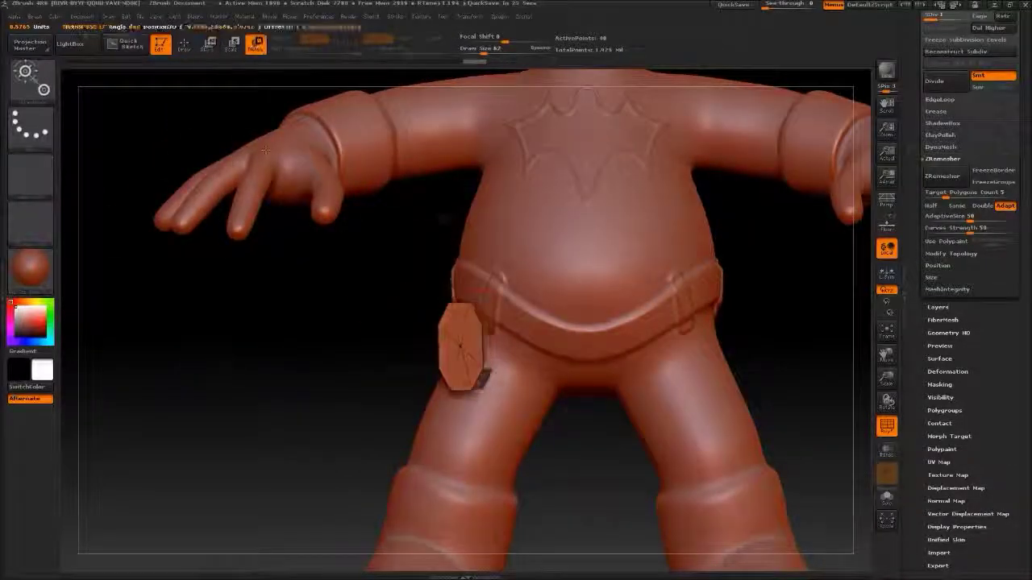
Step: Rotate the belt flap horizontal and move it into place at the hip
left_click_drag(457, 213, 520, 325)
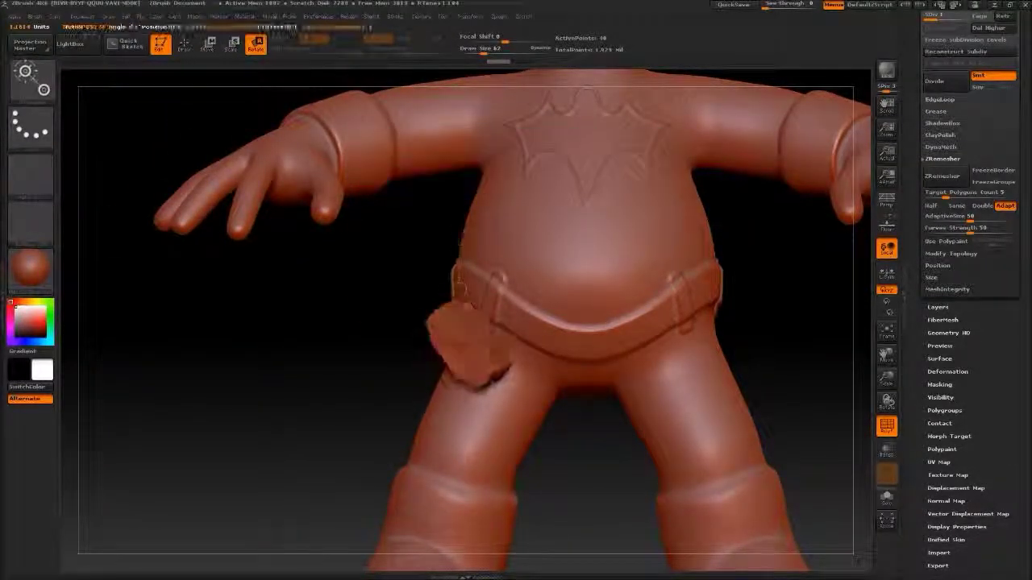
key("w")
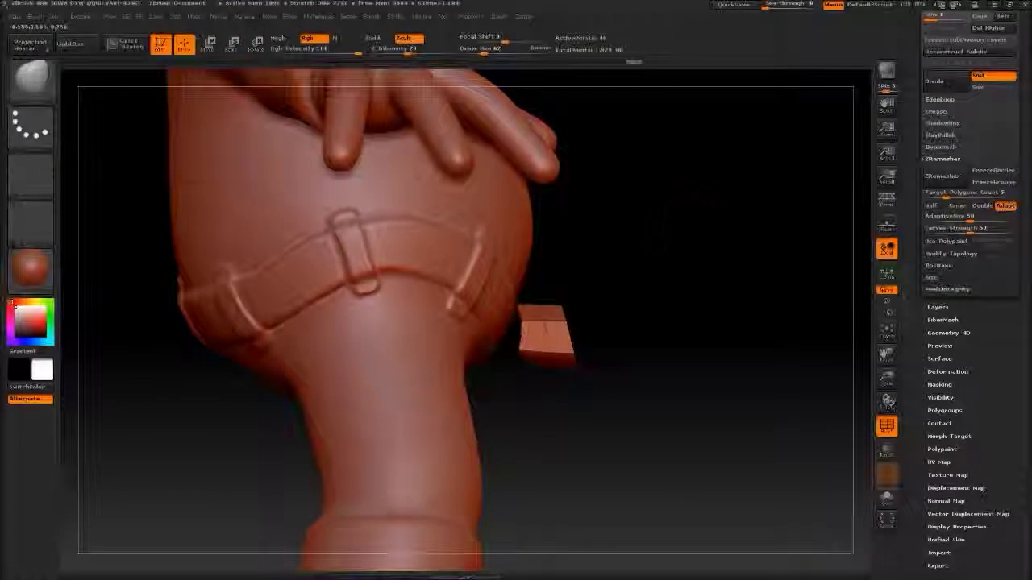
key("q")
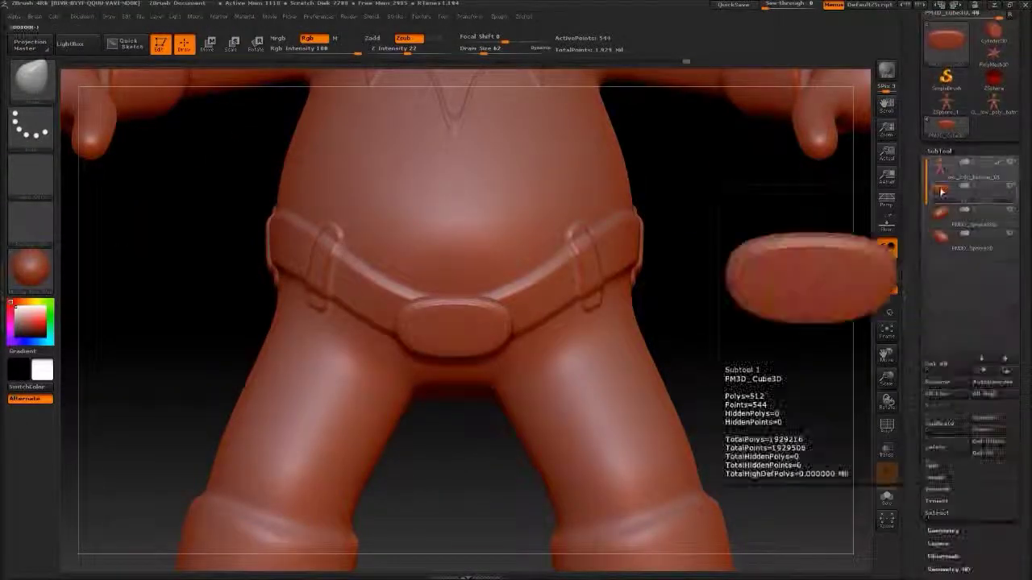
Step: Subdivide the buckle, mask and sharpen its face, and deform it into an inset face with a raised rim
left_click(937, 162)
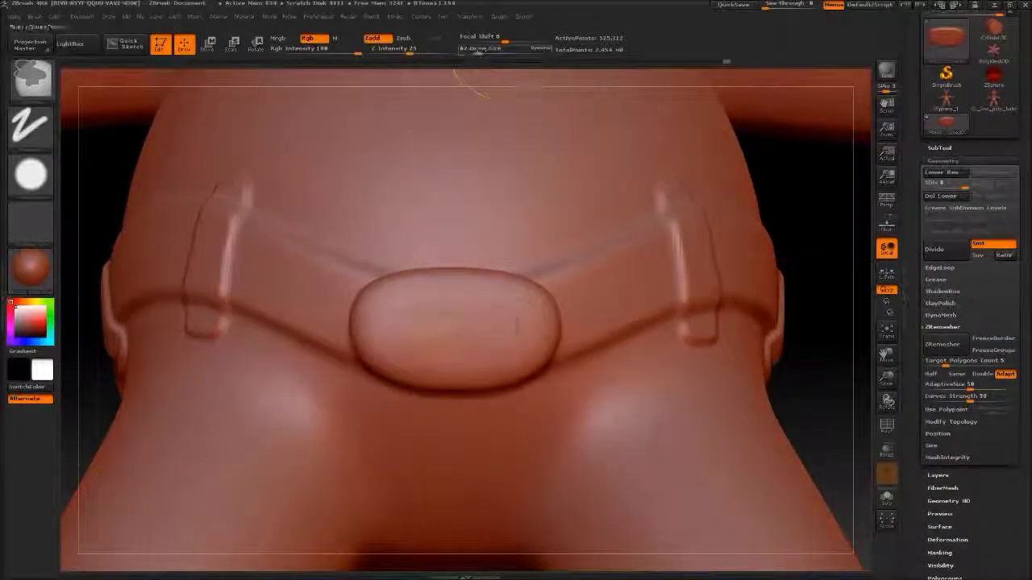
mouse_move(395, 298)
left_mouse_down("ctrl")
mouse_move(500, 323)
mouse_move(435, 360)
left_mouse_up("ctrl")
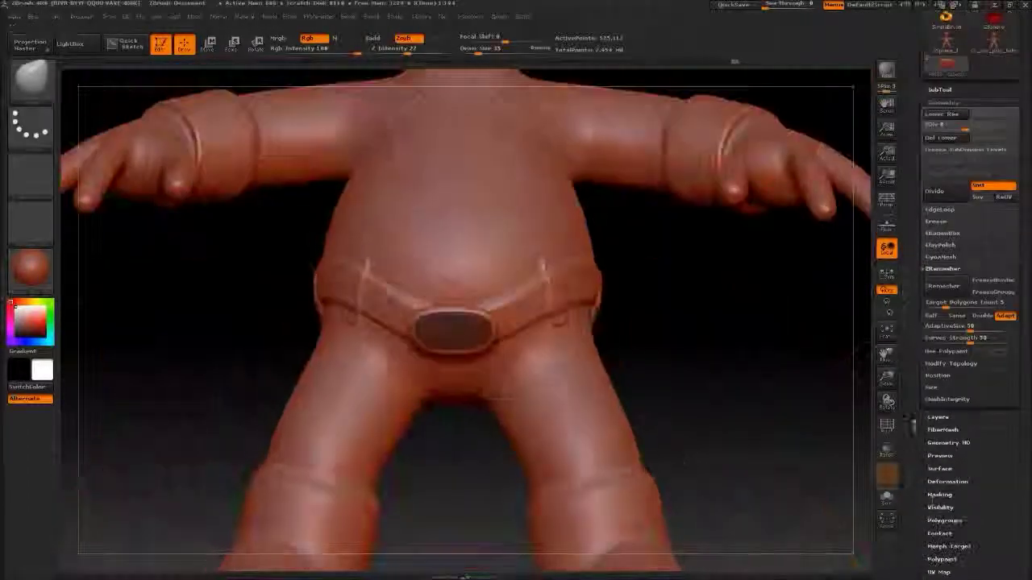
left_click(939, 193)
left_click(992, 228)
left_click(947, 179)
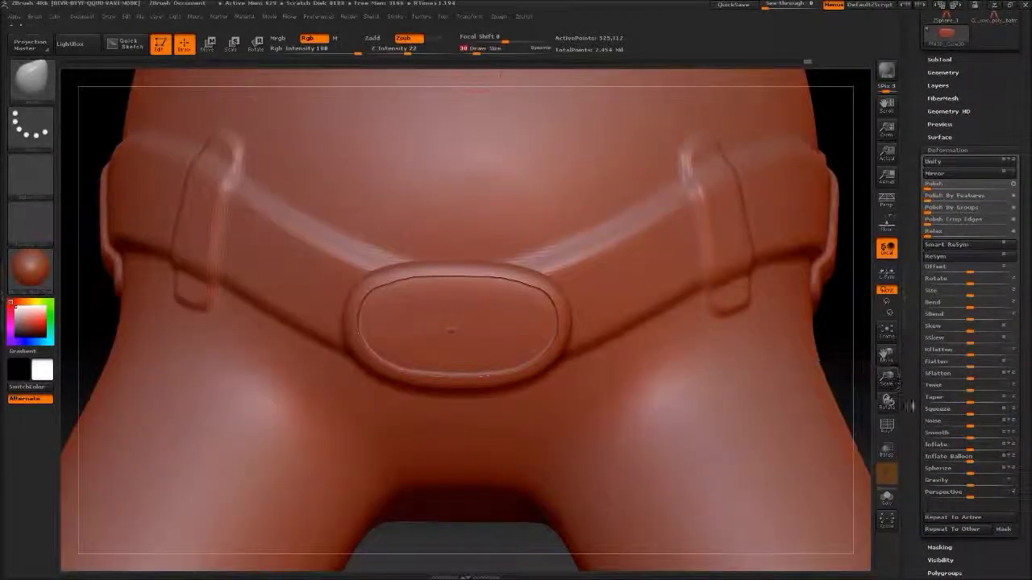
left_click(943, 72)
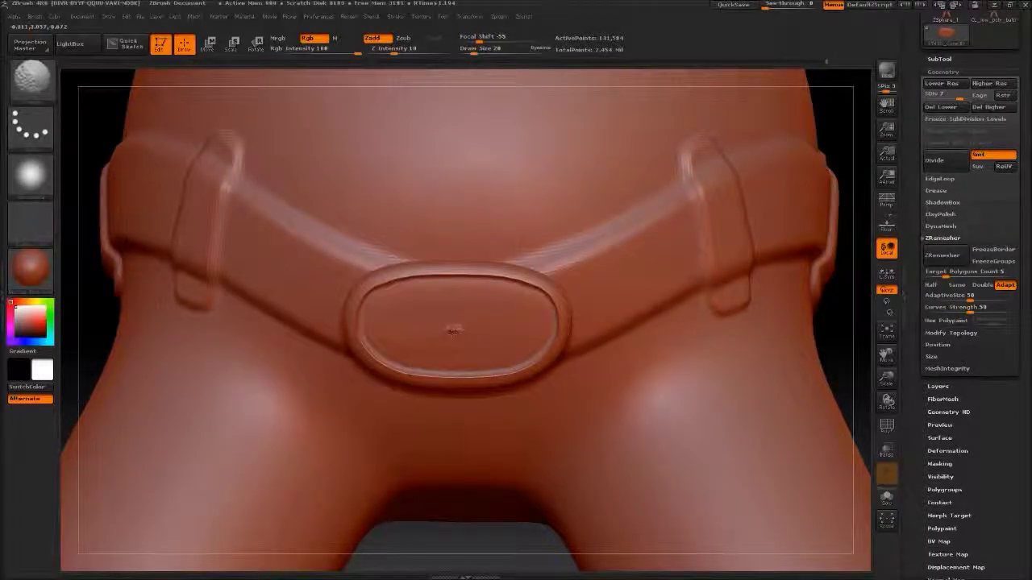
key("shift+d")
key("d")
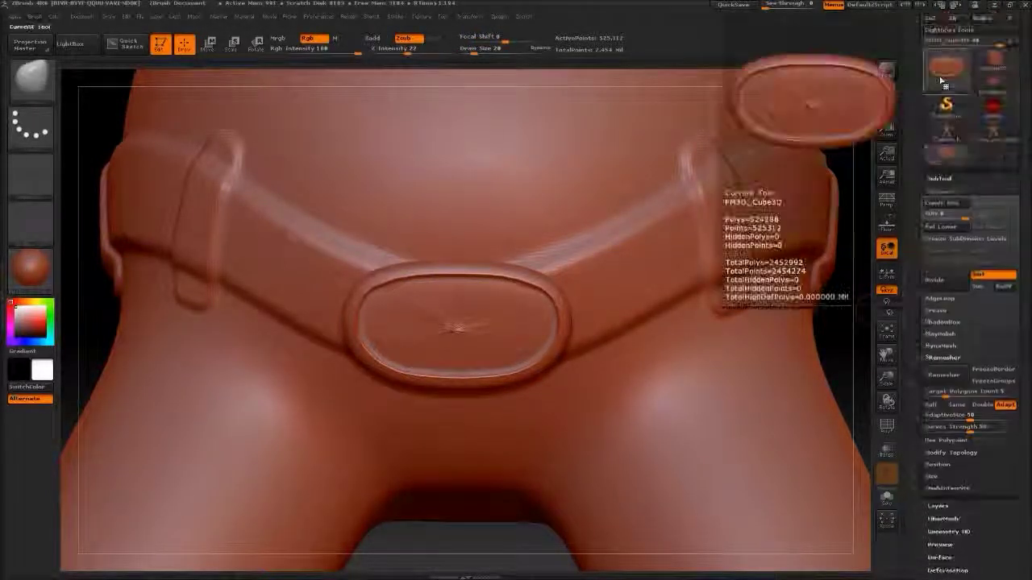
scroll(972, 242, "up", 1)
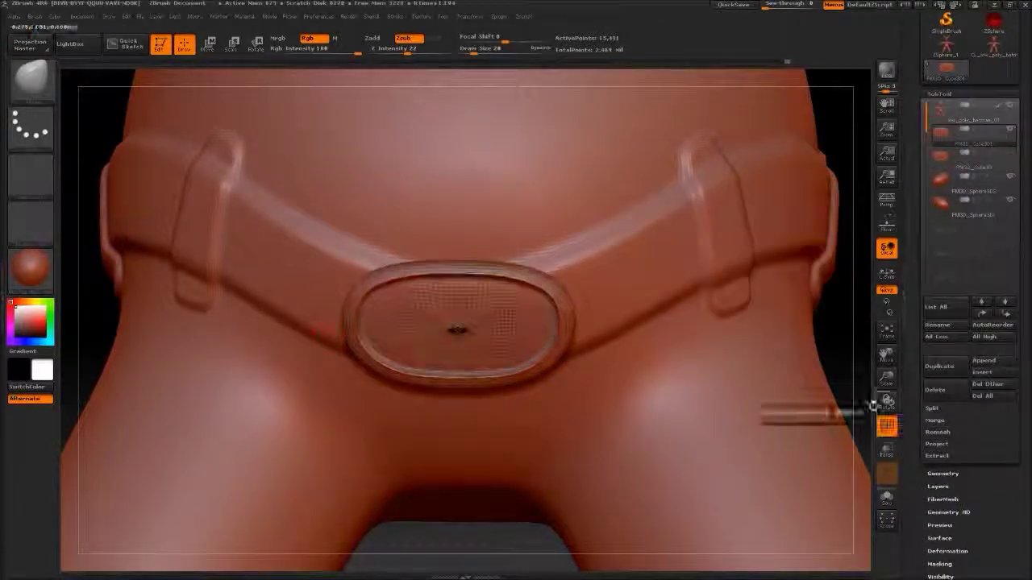
left_click(947, 69)
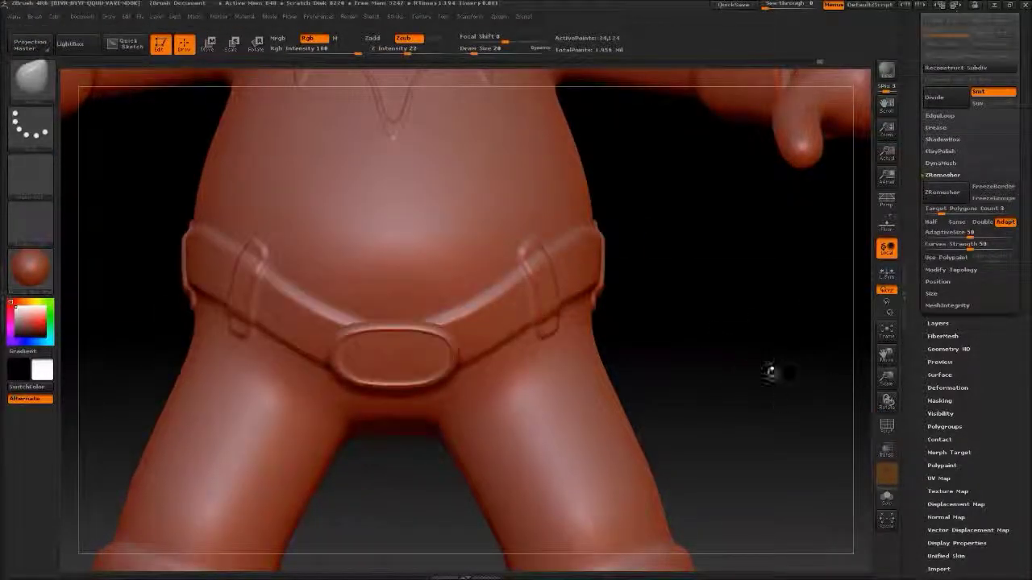
Step: Subdivide the buckle and paint a bat-shaped mask with wings across its centre
key("ctrl+d")
left_click_drag(397, 355, 396, 332, "ctrl")
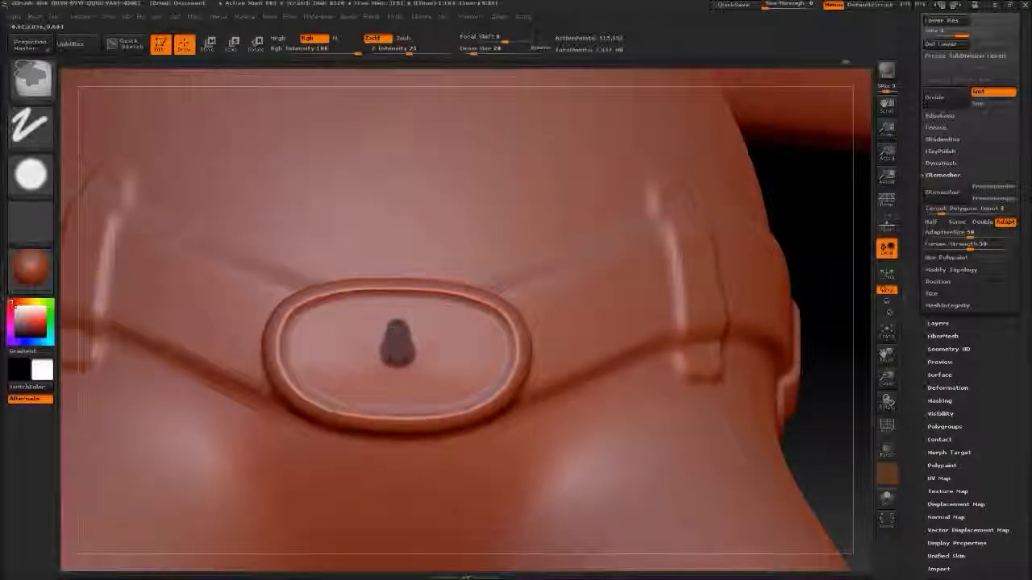
mouse_move(268, 384)
left_mouse_down("ctrl")
mouse_move(373, 417)
mouse_move(326, 375)
left_mouse_up("ctrl")
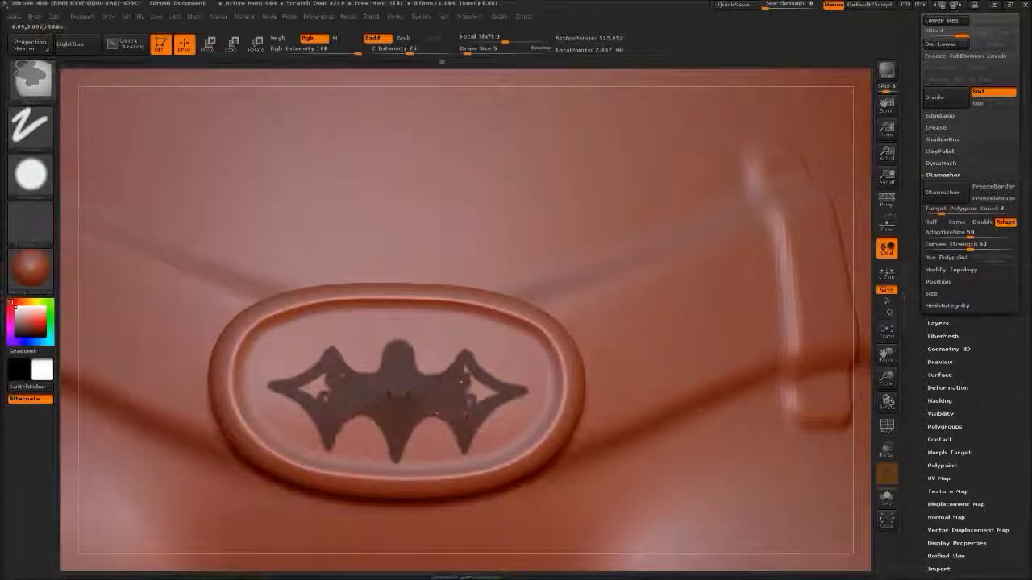
left_click_drag(308, 427, 266, 400, "ctrl")
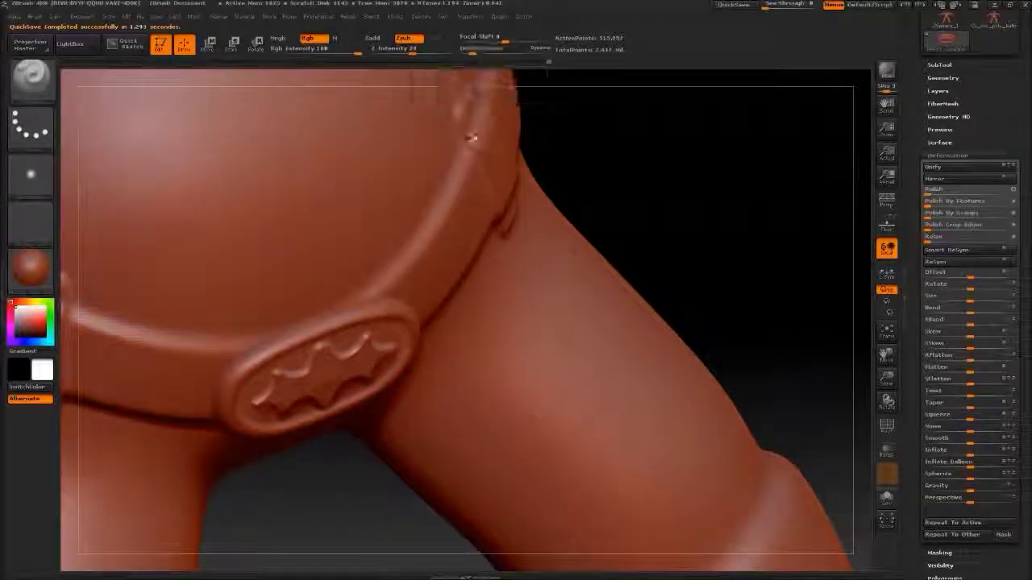
Step: Return to the body SubTool and set a continuous Freehand stroke
left_click(473, 138, "alt")
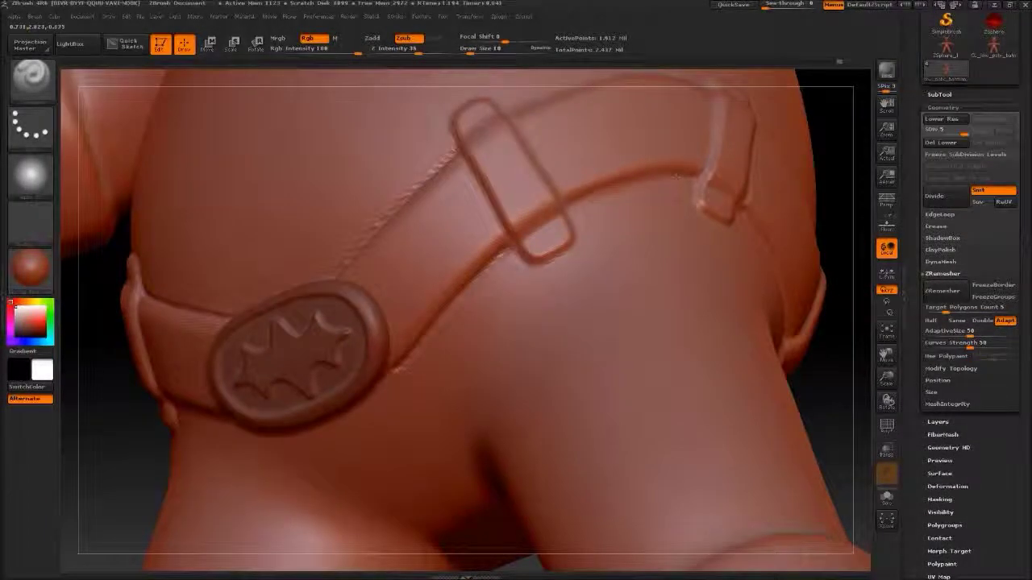
left_click(30, 125)
left_click(153, 141)
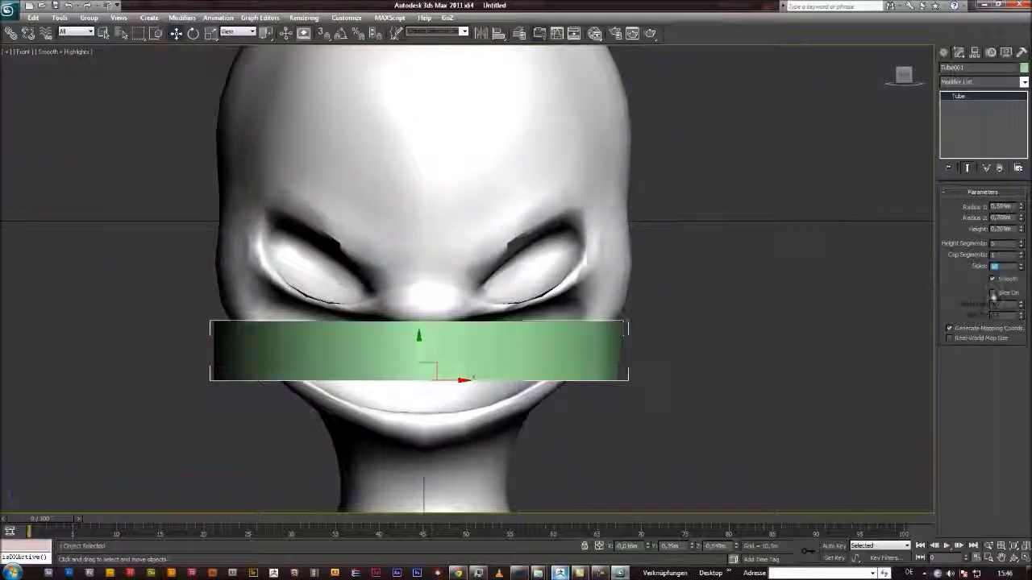
Step: Turn on Slice for the tube, move its end vertices to follow the grin, and frame it in front view
left_click(992, 293)
key("e")
key("F4")
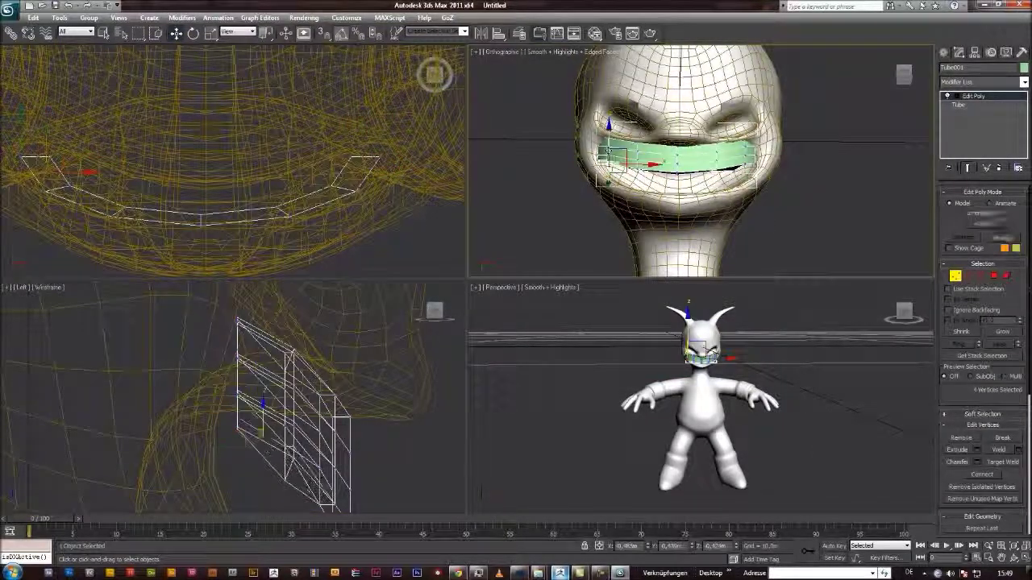
left_click(740, 153)
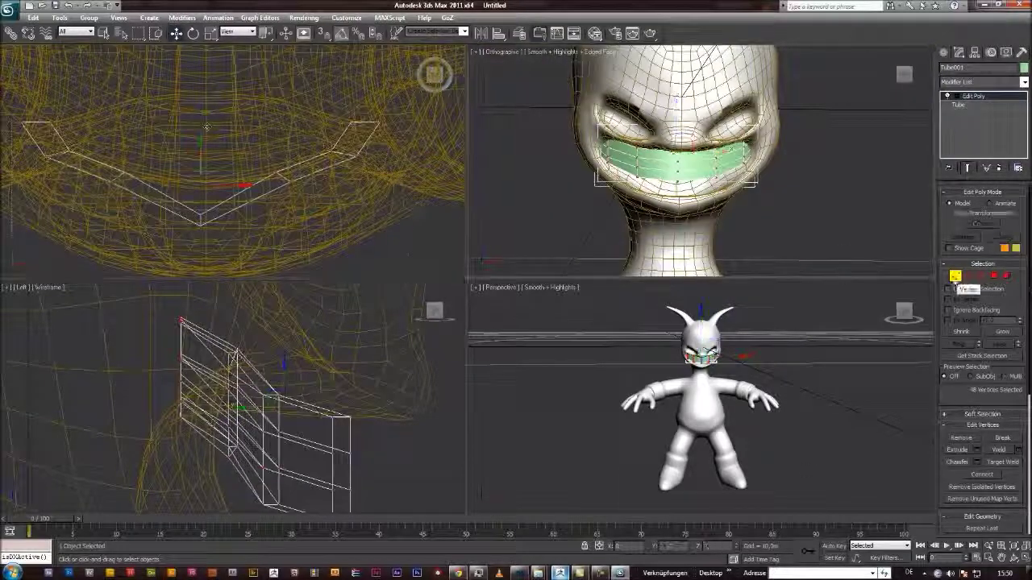
left_click(954, 277)
key("f")
key("z")
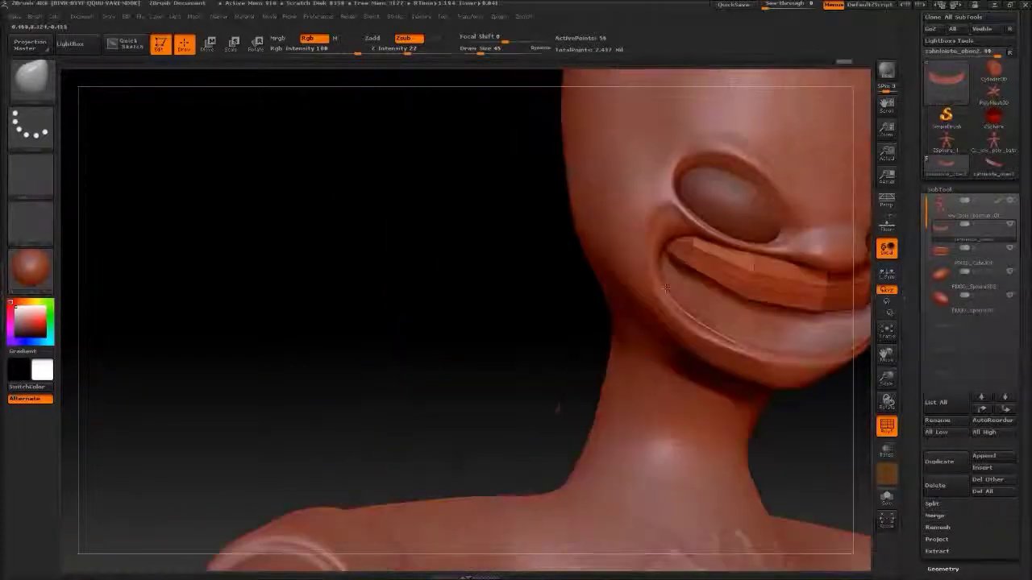
Step: Duplicate the teeth strip and move the copy down to form the lower teeth
left_click_drag(666, 287, 731, 311)
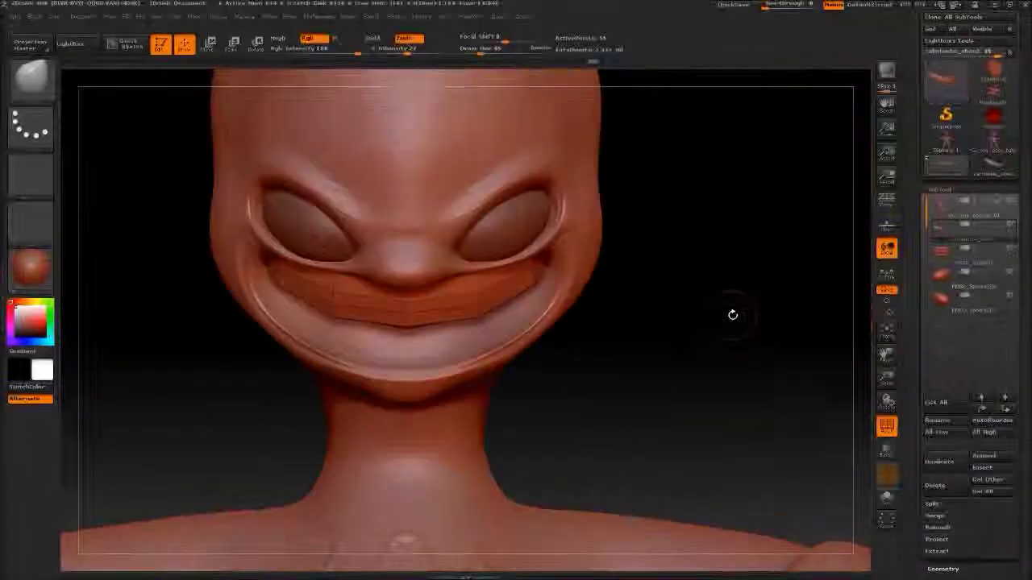
left_click(947, 466)
key("w")
left_click_drag(406, 410, 405, 450)
mouse_move(725, 403)
left_mouse_down()
mouse_move(564, 404)
mouse_move(725, 411)
left_mouse_up()
key("q")
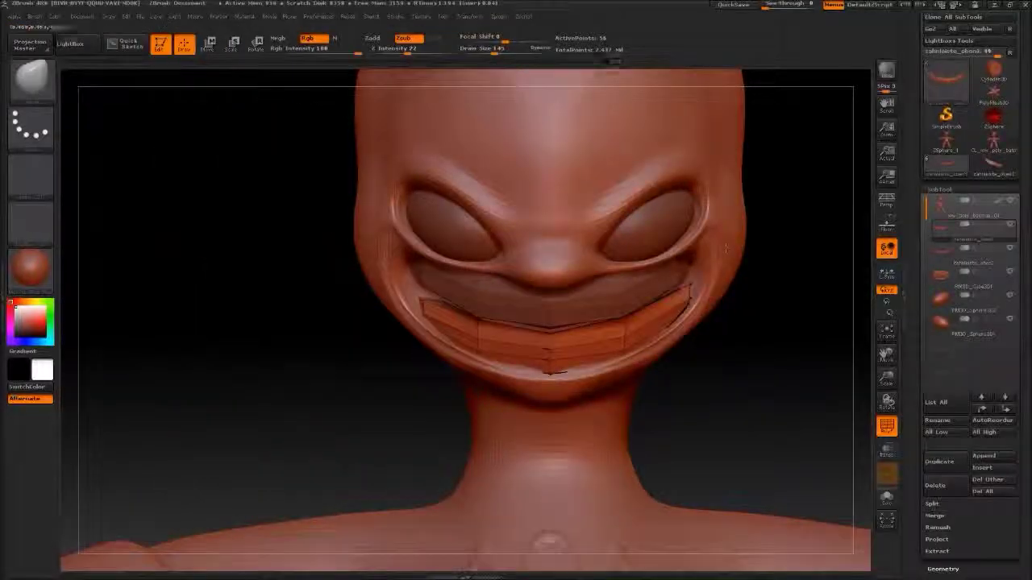
mouse_move(806, 362)
left_mouse_down()
mouse_move(644, 363)
mouse_move(806, 363)
mouse_move(645, 363)
mouse_move(703, 360)
mouse_move(703, 307)
mouse_move(703, 359)
left_mouse_up()
Step: With Transp on, select the zahnleiste_oben3 strip and subdivide it
left_click(887, 449)
left_click(484, 274, "alt")
left_click(927, 420)
key("Return")
left_click(942, 569)
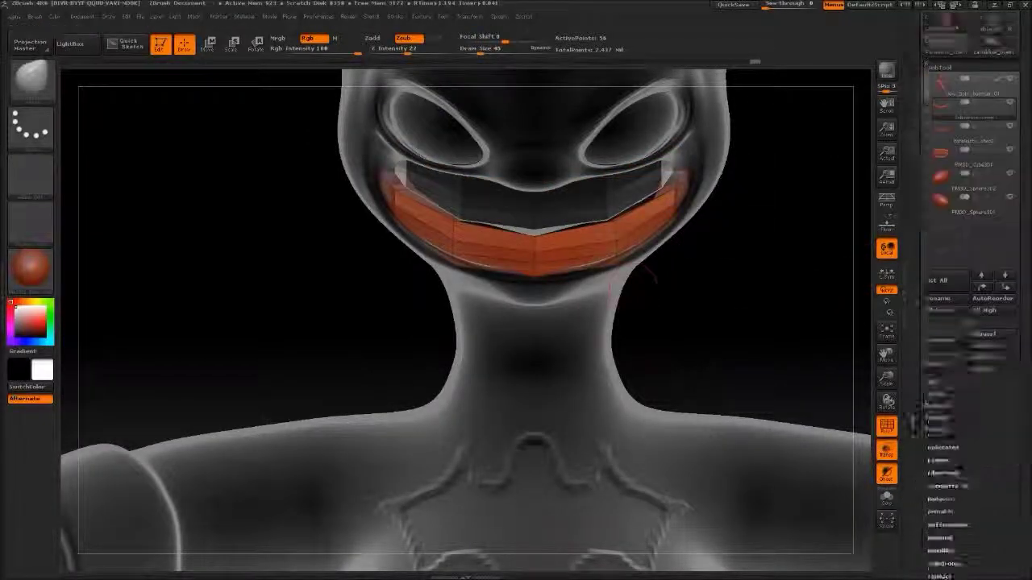
left_click(931, 218)
scroll(968, 217, "down", 2)
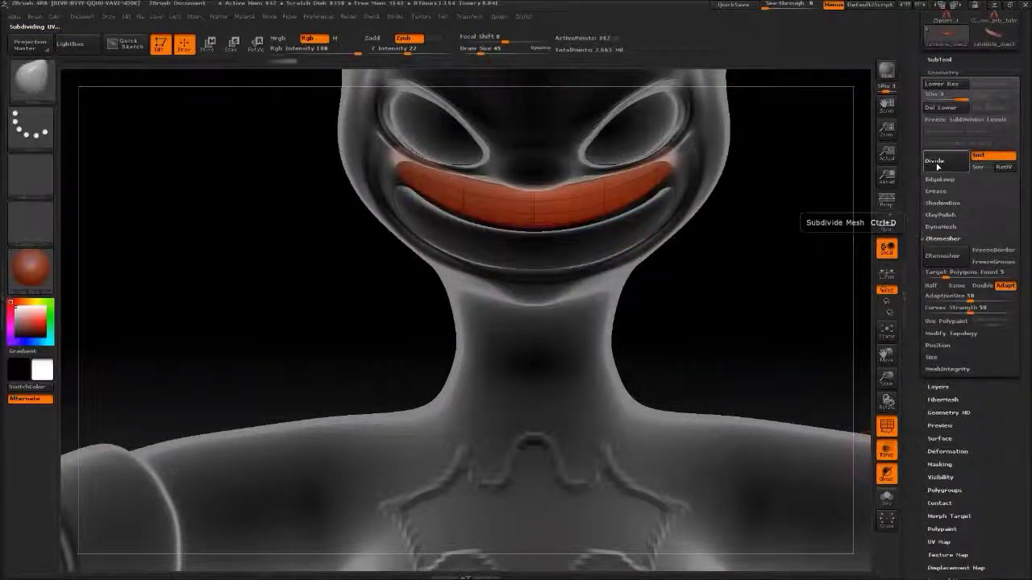
left_click(887, 449)
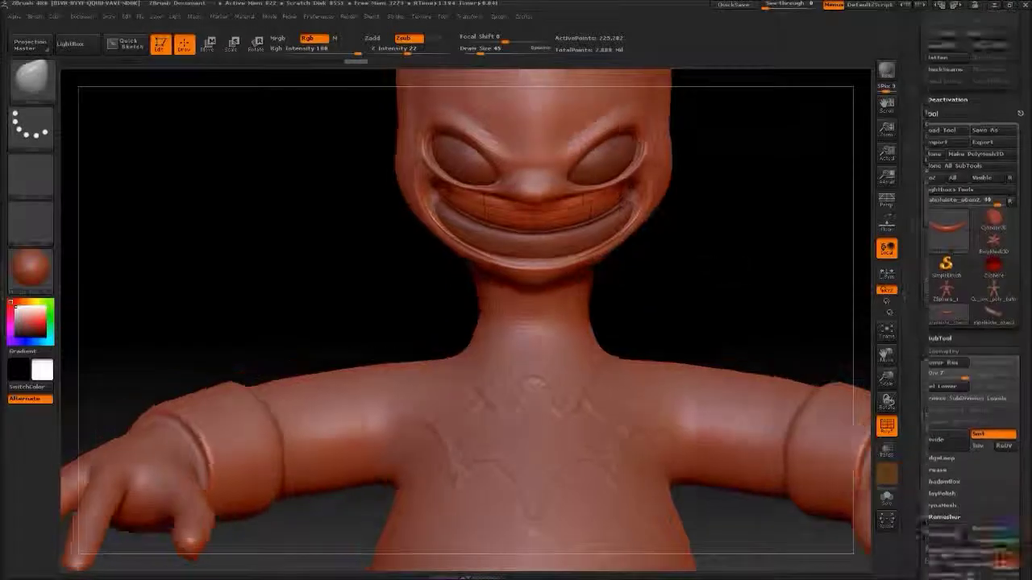
Step: Reposition the teeth strip vertically with Transpose and subdivide it once more
key("w")
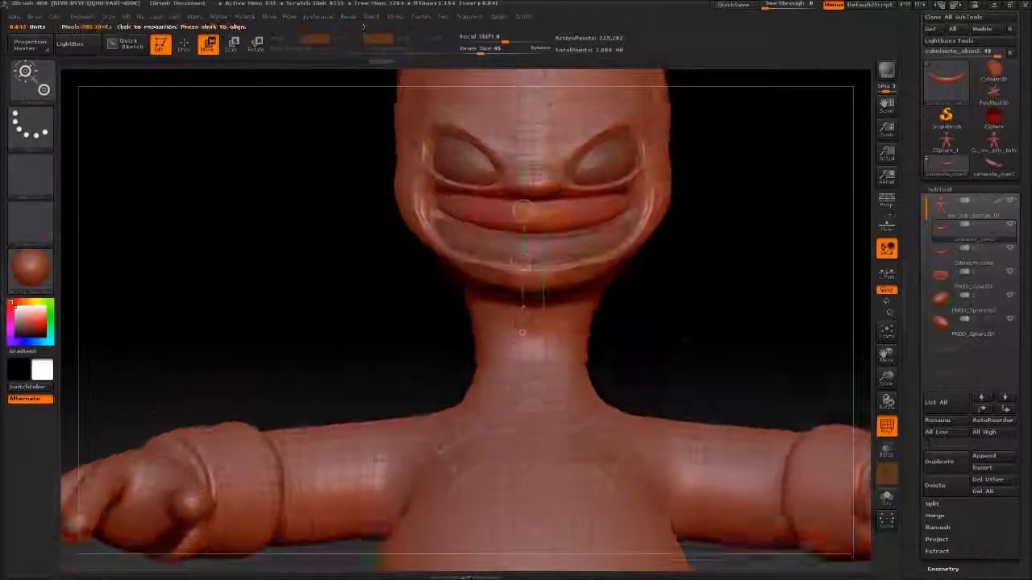
left_click_drag(523, 211, 523, 312)
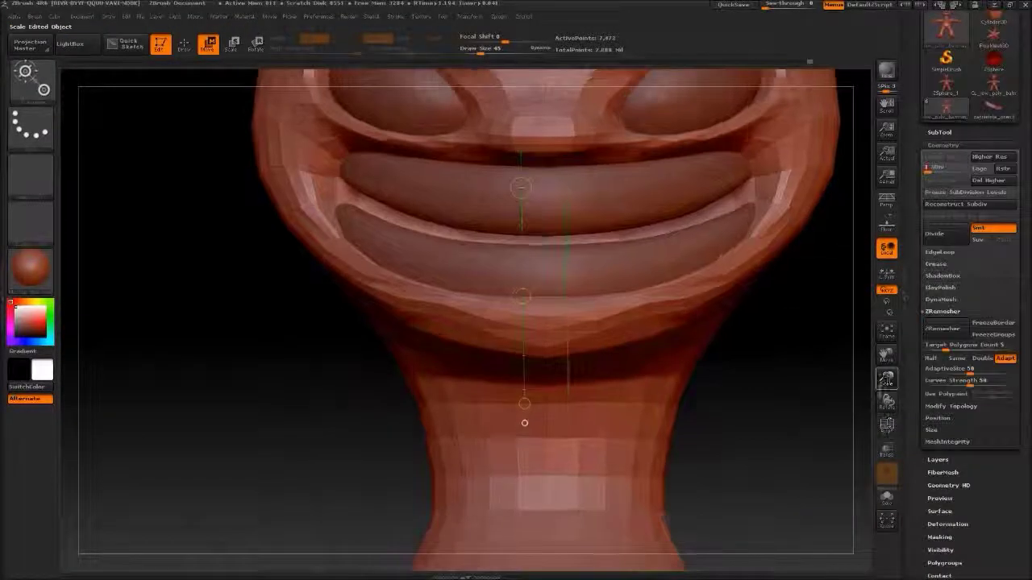
key("q")
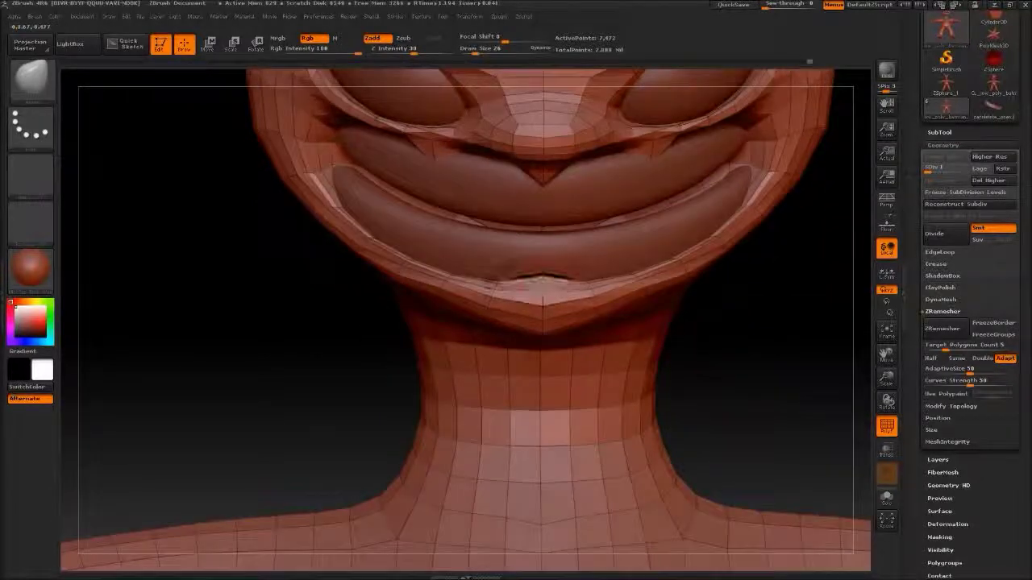
mouse_move(778, 368)
left_mouse_down()
mouse_move(887, 400)
mouse_move(885, 355)
left_mouse_up()
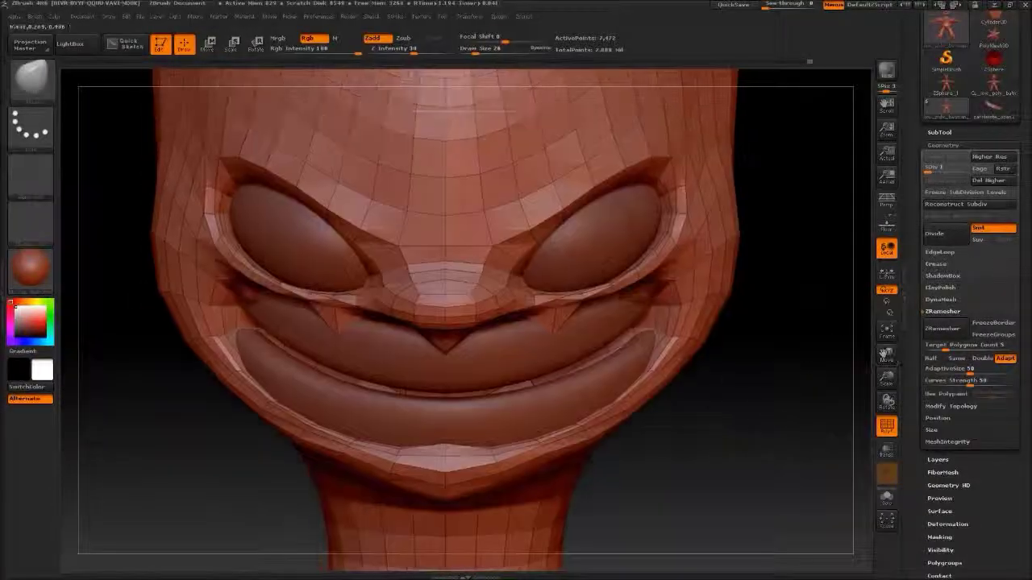
key("ctrl+d")
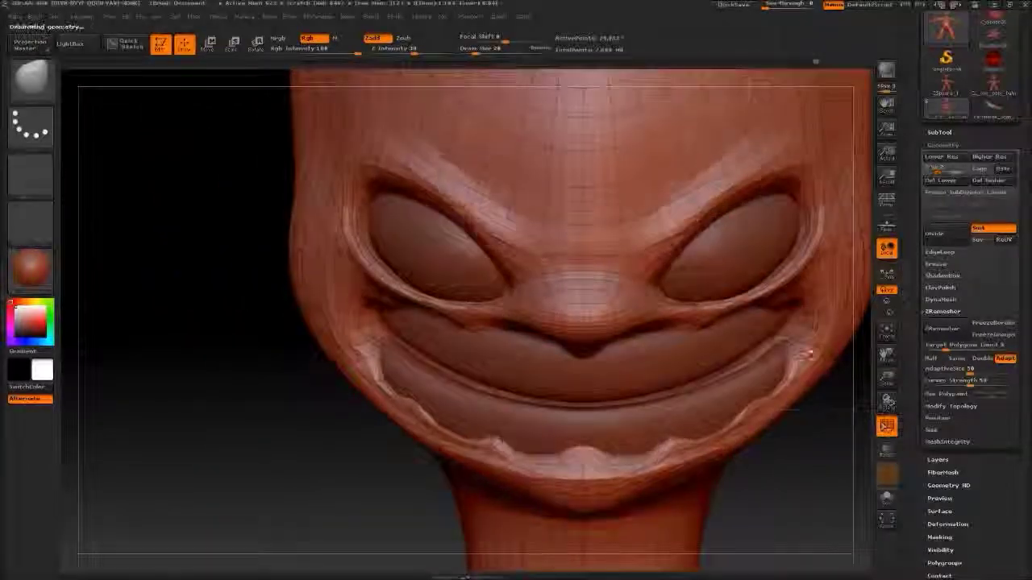
left_click_drag(612, 395, 886, 377)
Step: Select zahnleiste_oben2 and set up a small carving brush in Zsub mode
left_click(940, 132)
left_click(942, 511)
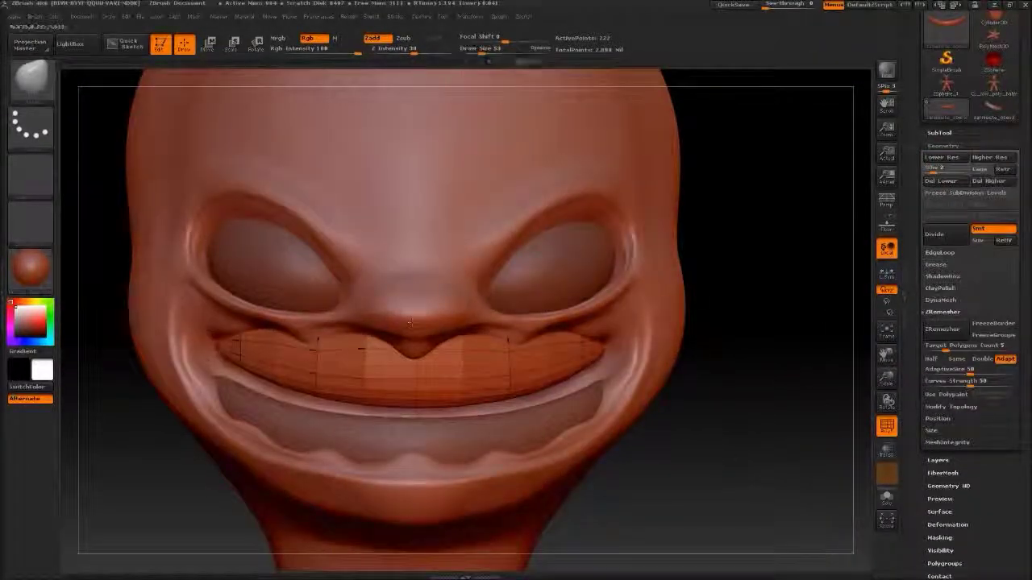
key("b")
key("d")
key("s")
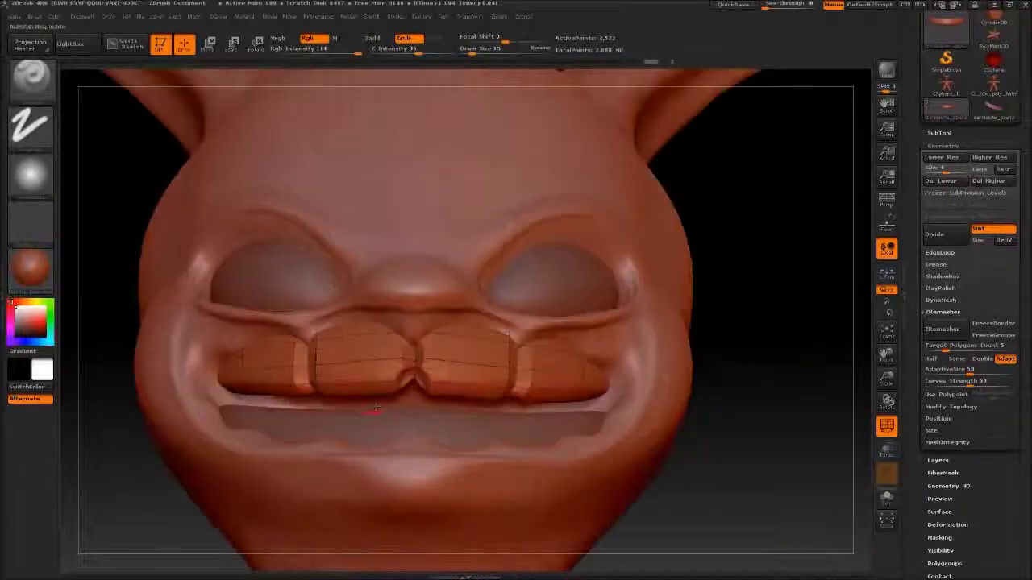
Step: Rotate the head toward the right to inspect the carved teeth
left_click_drag(512, 394, 762, 445)
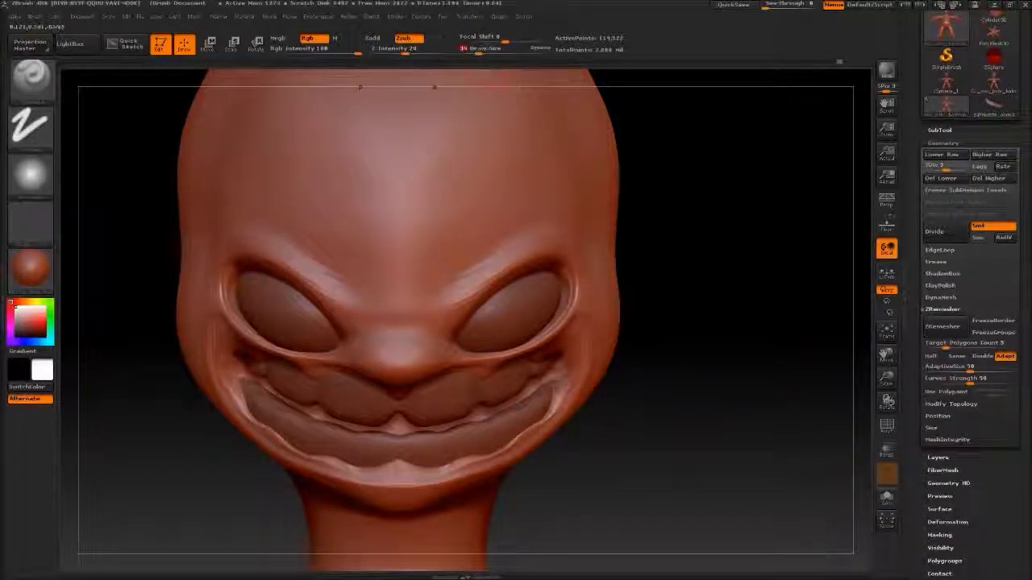
Step: Return to the body SubTool and add another subdivision level
left_click(371, 419, "alt")
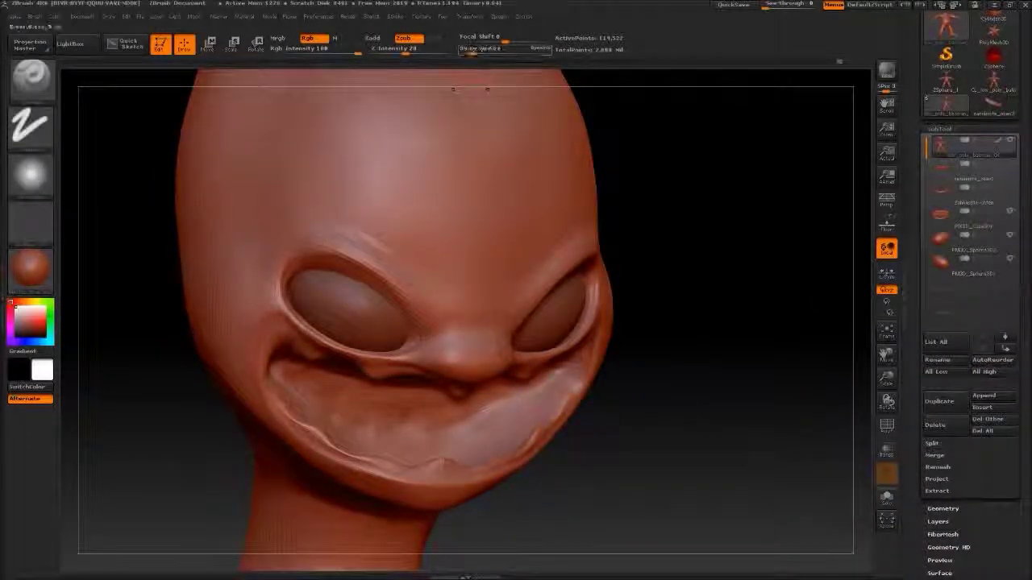
left_click_drag(709, 322, 790, 322)
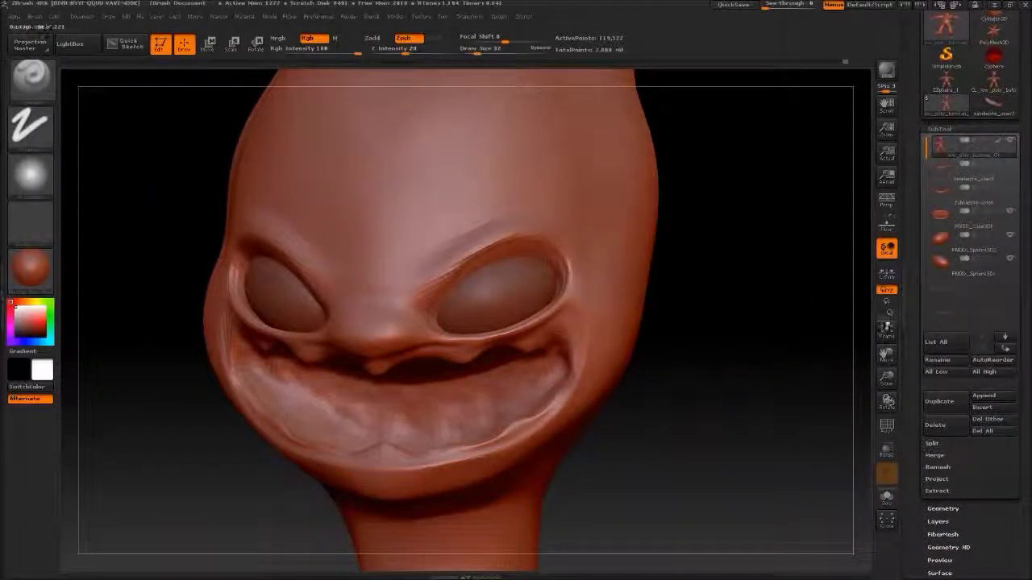
left_click(942, 509)
key("ctrl+d")
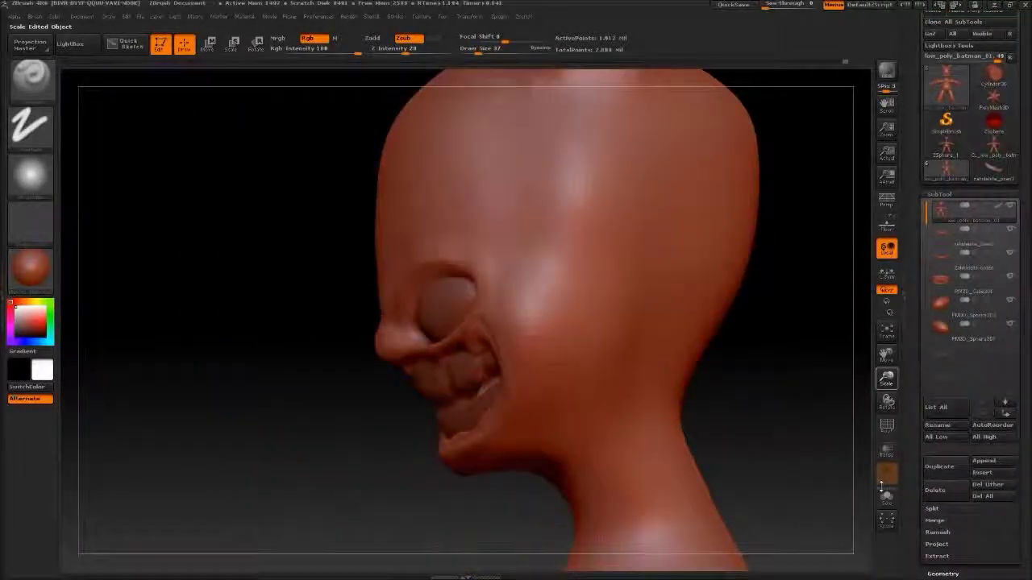
key("w")
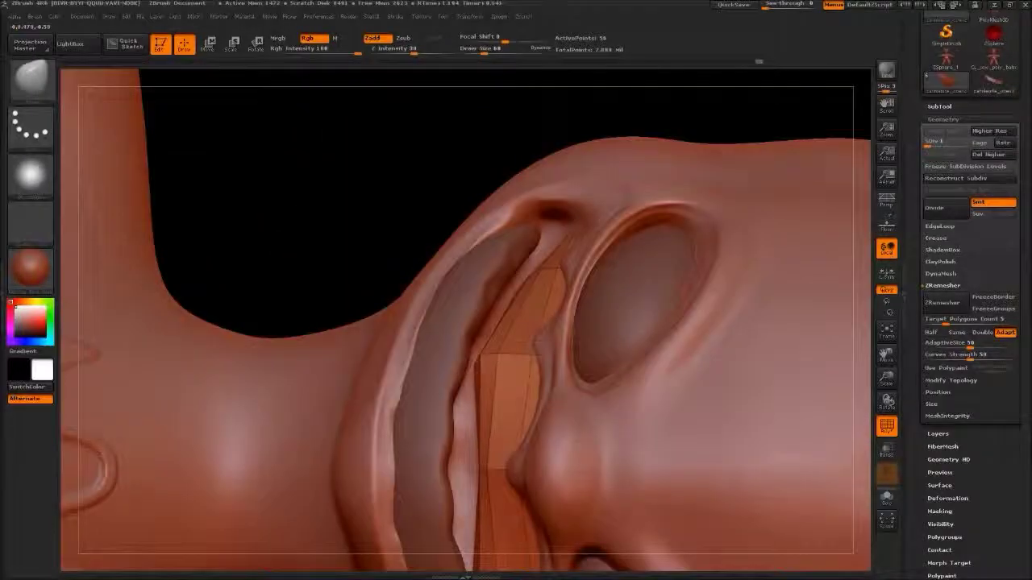
Step: Review the face at lower subdivision levels, toggling ghost view and checking both profiles
key("shift+d")
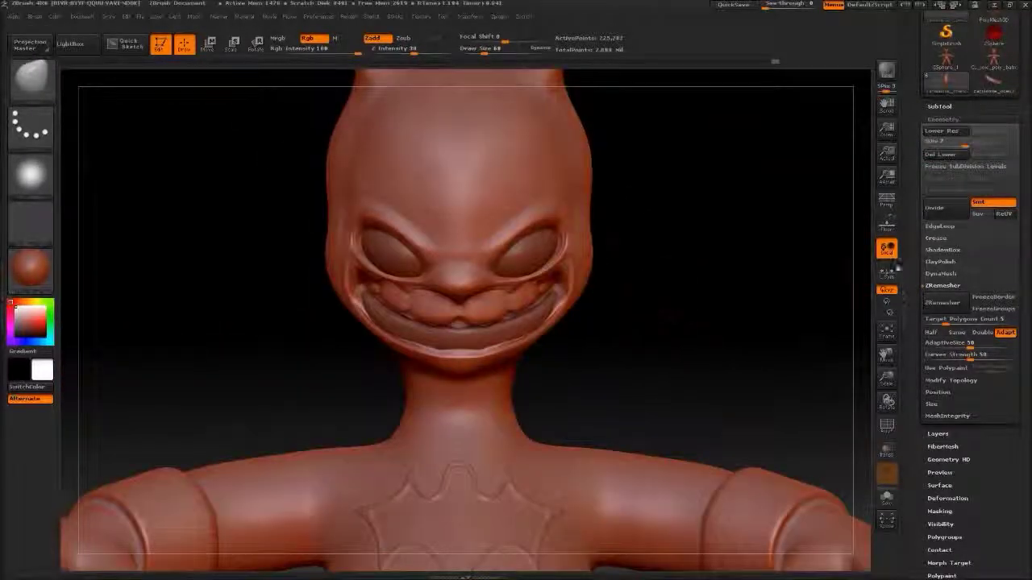
key("shift+t")
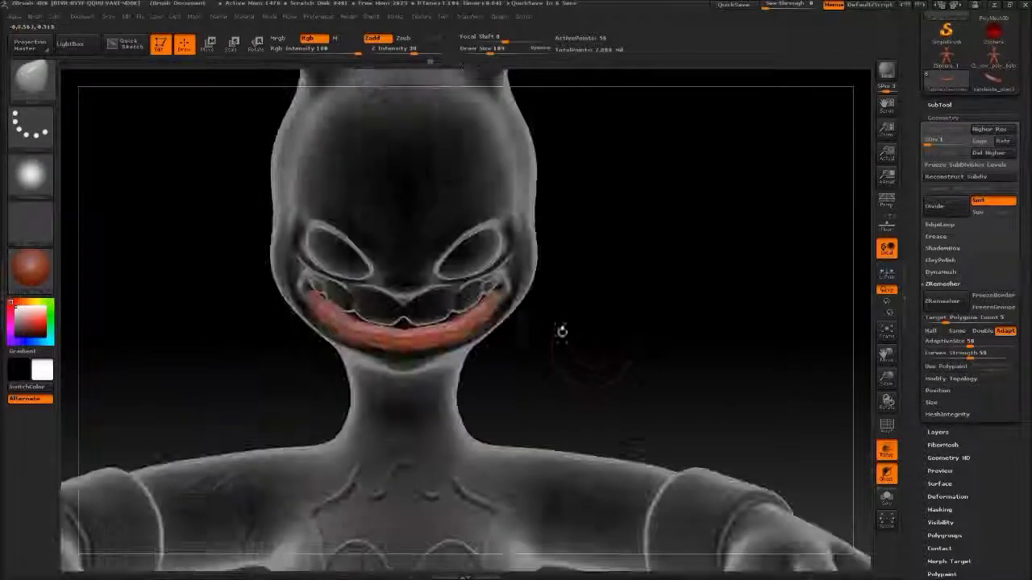
key("shift+t")
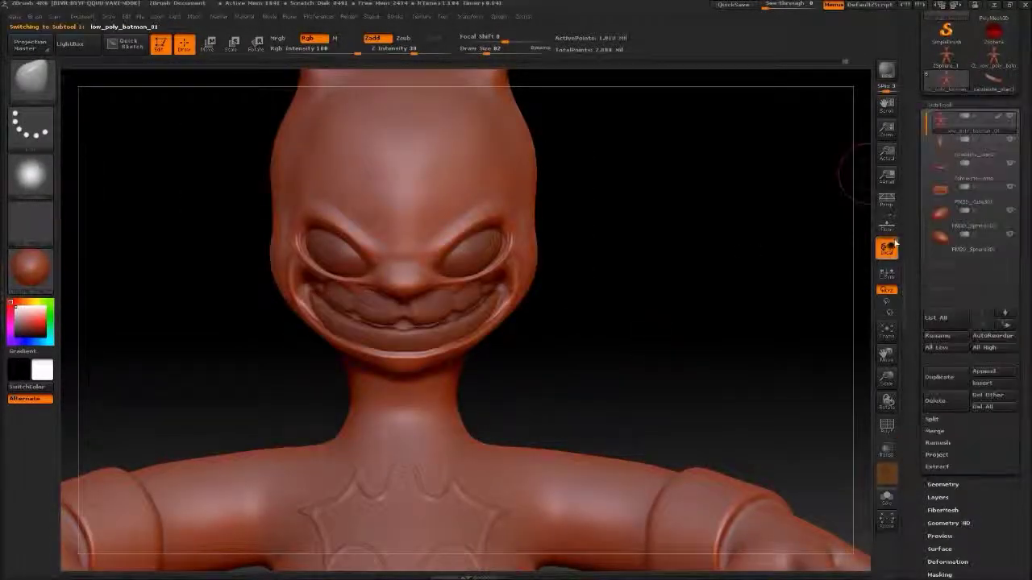
mouse_move(528, 297)
left_mouse_down()
mouse_move(541, 350)
mouse_move(350, 396)
mouse_move(411, 302)
left_mouse_up()
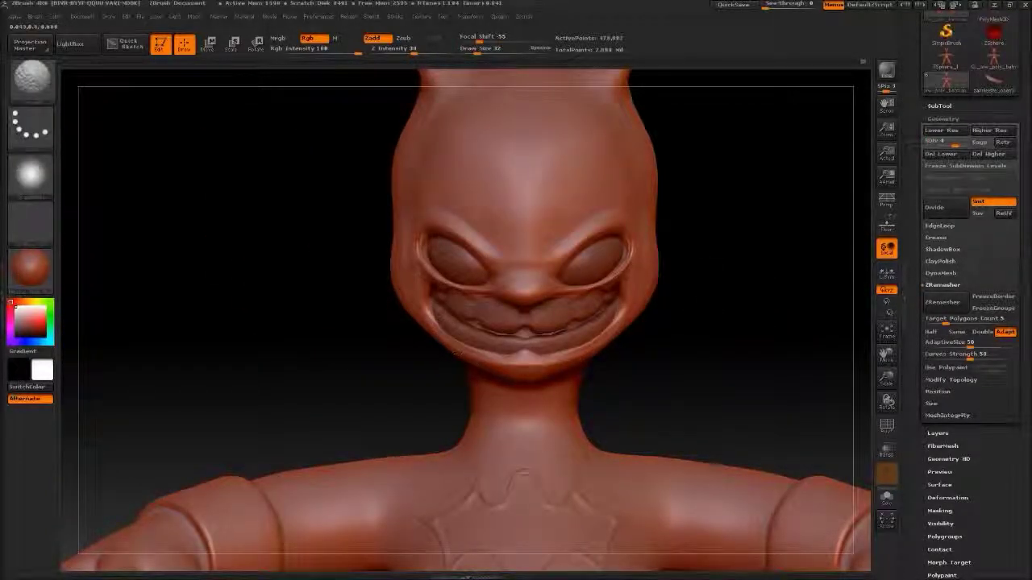
key("shift+d")
left_click_drag(625, 314, 467, 323)
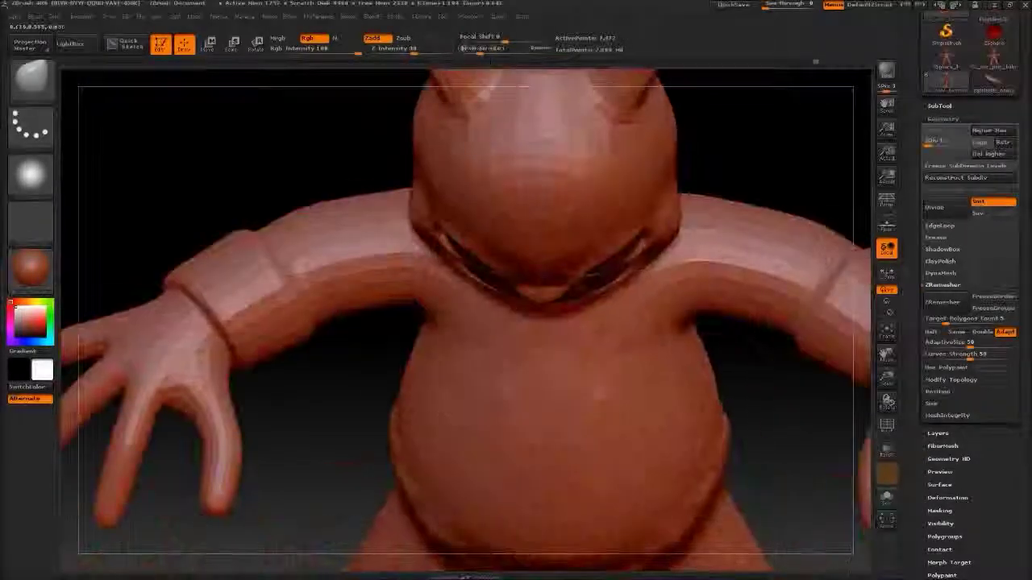
Step: Turn the devil to a side profile and mask its upper body and head
key("f")
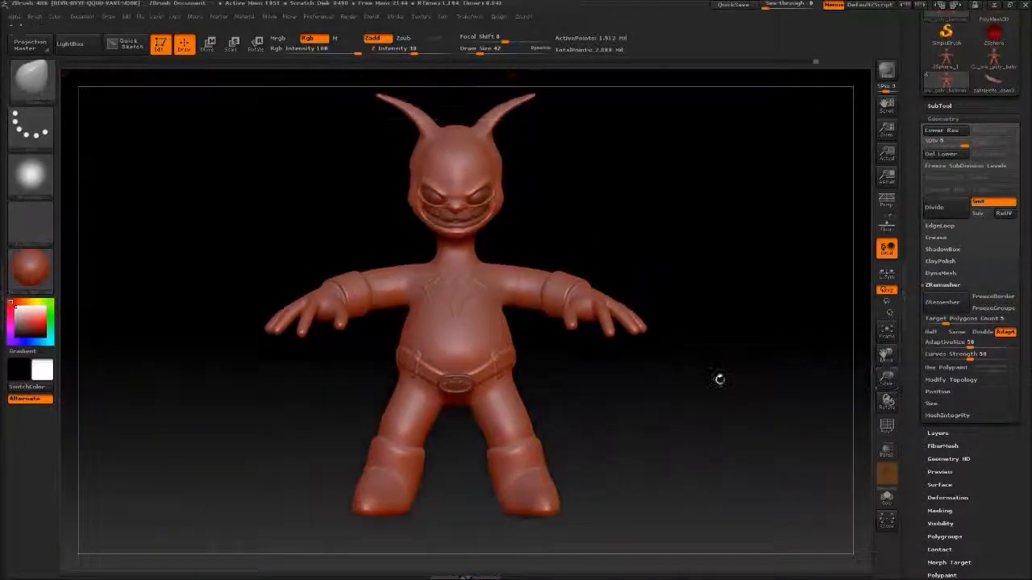
left_click_drag(672, 396, 564, 399, "shift")
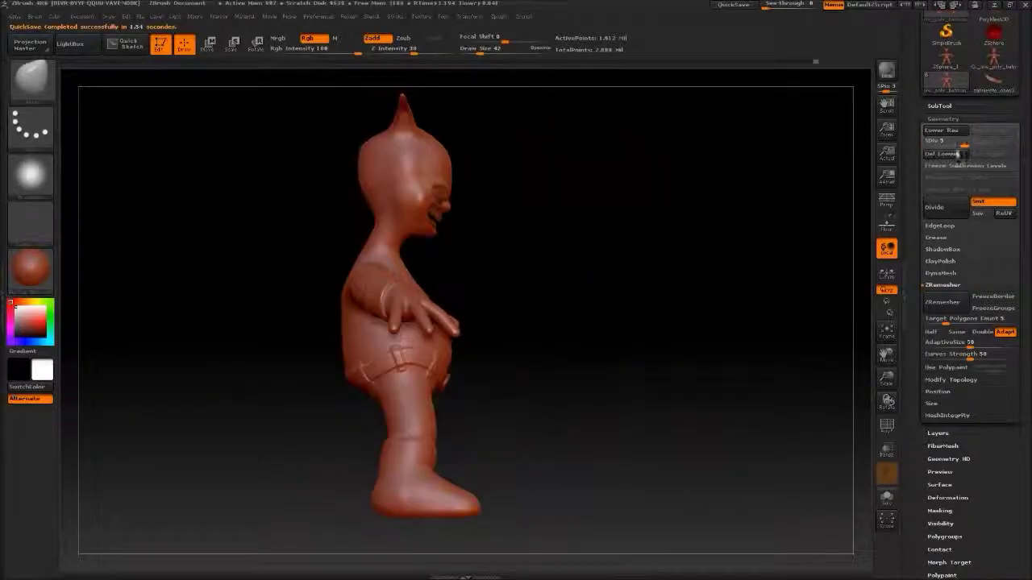
mouse_move(584, 255)
left_mouse_down("ctrl")
mouse_move(196, 403)
mouse_move(668, 346)
left_mouse_up("ctrl")
left_click(939, 510)
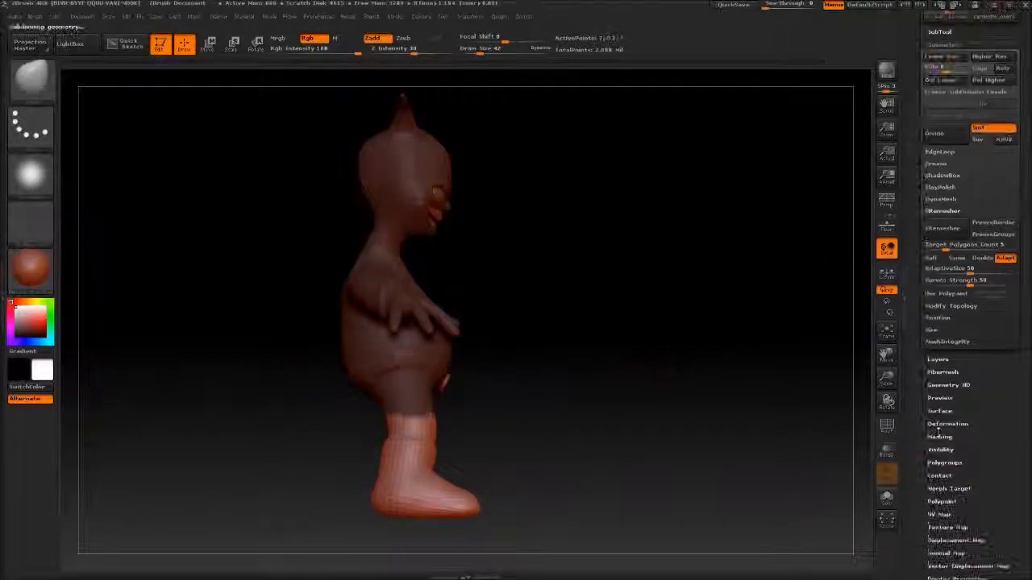
Step: Set a Move transpose line below the model and load the stitch brush with its stroke and alpha
key("w")
left_click_drag(167, 500, 299, 501)
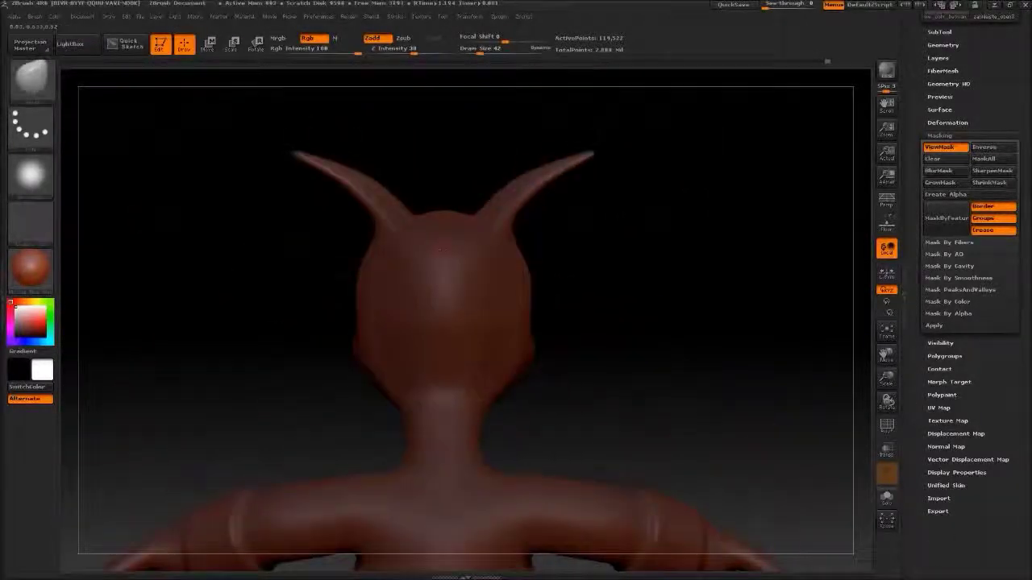
key("b")
key("s")
key("t")
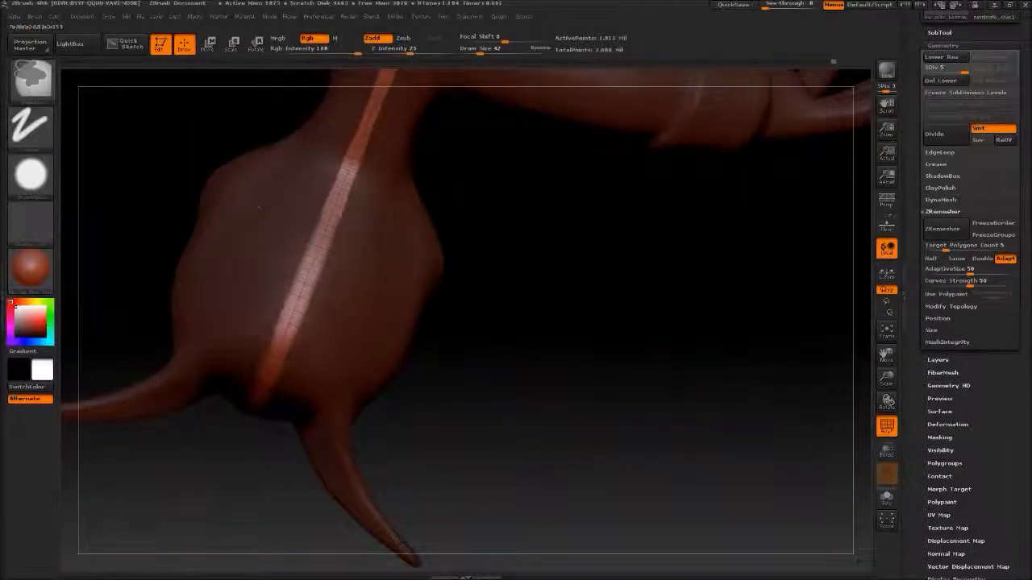
Step: Paint stitch seams down the forehead, around the face and neck, working round to the back of the head
left_click_drag(300, 322, 313, 357)
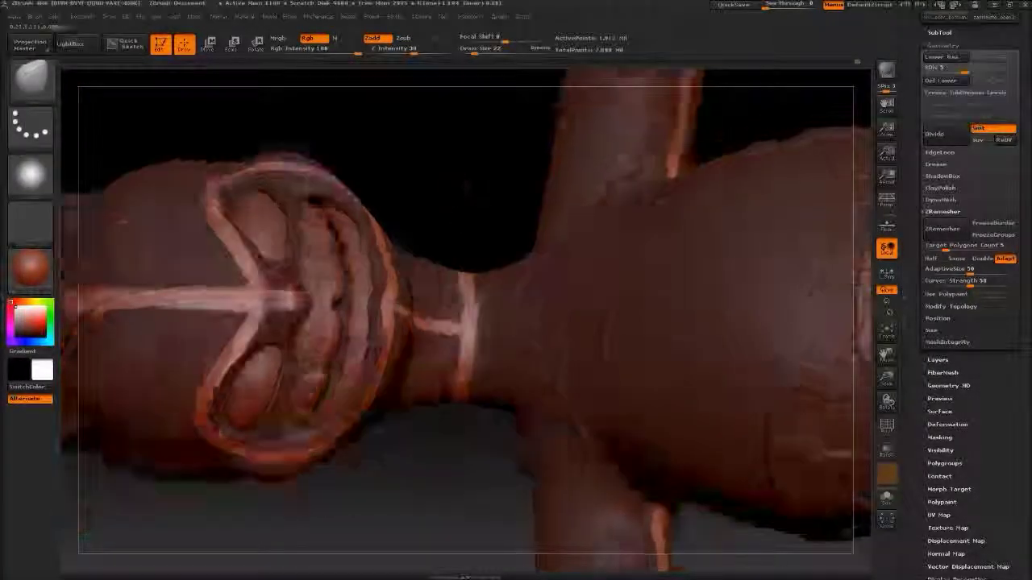
left_click_drag(434, 330, 564, 242)
left_click_drag(549, 178, 594, 134)
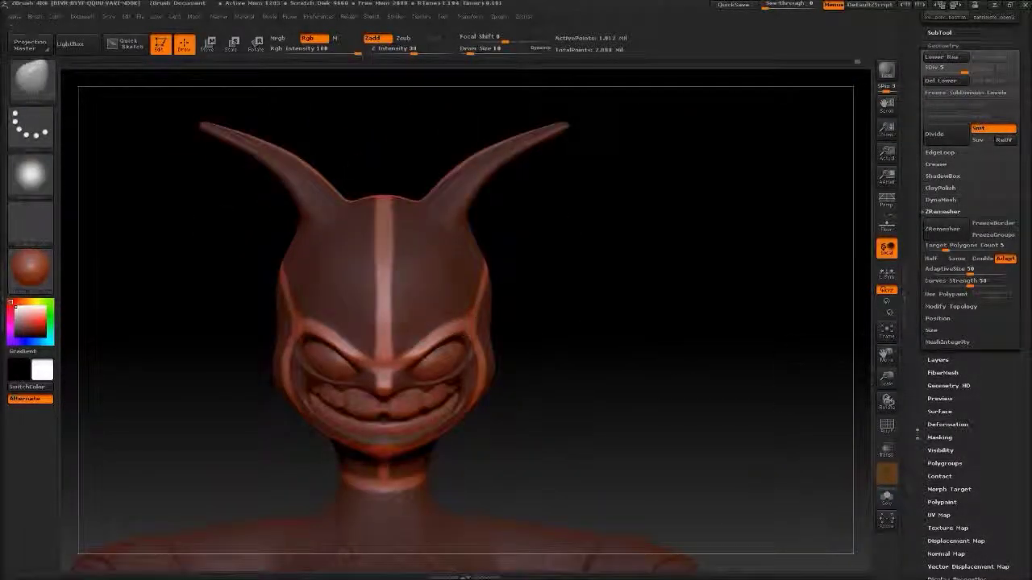
left_click(939, 437)
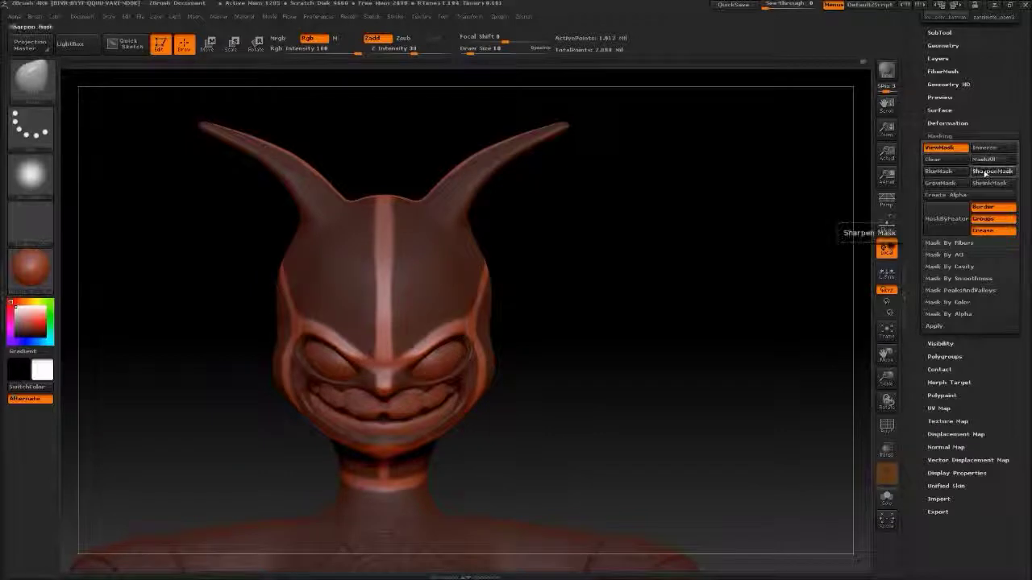
Step: Toggle the PolyF wireframe display over the stitched devil
left_click(886, 425)
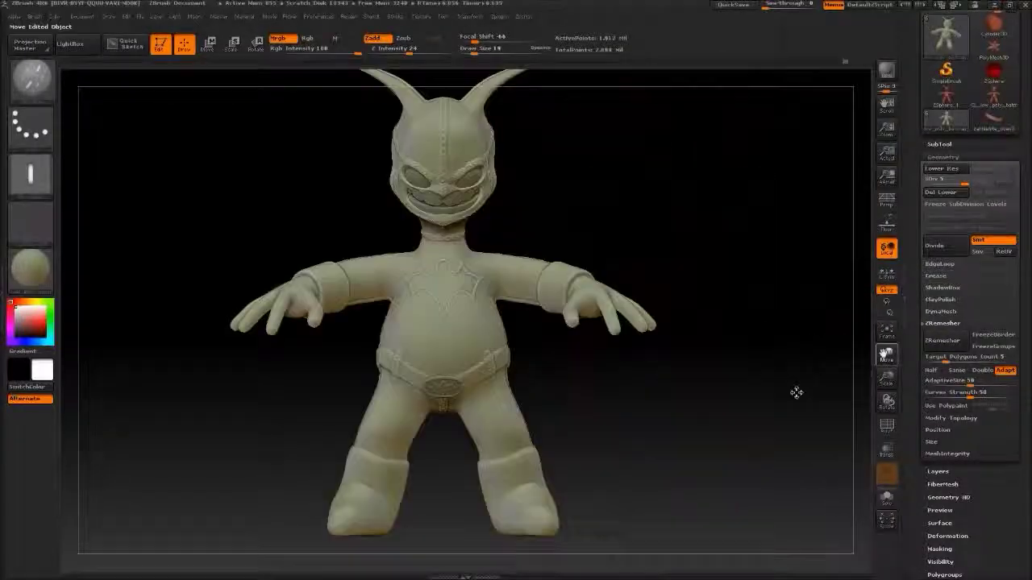
Step: Give the base plane Shell thickness and check its placement from the front, side and underneath
left_click_drag(795, 391, 642, 453)
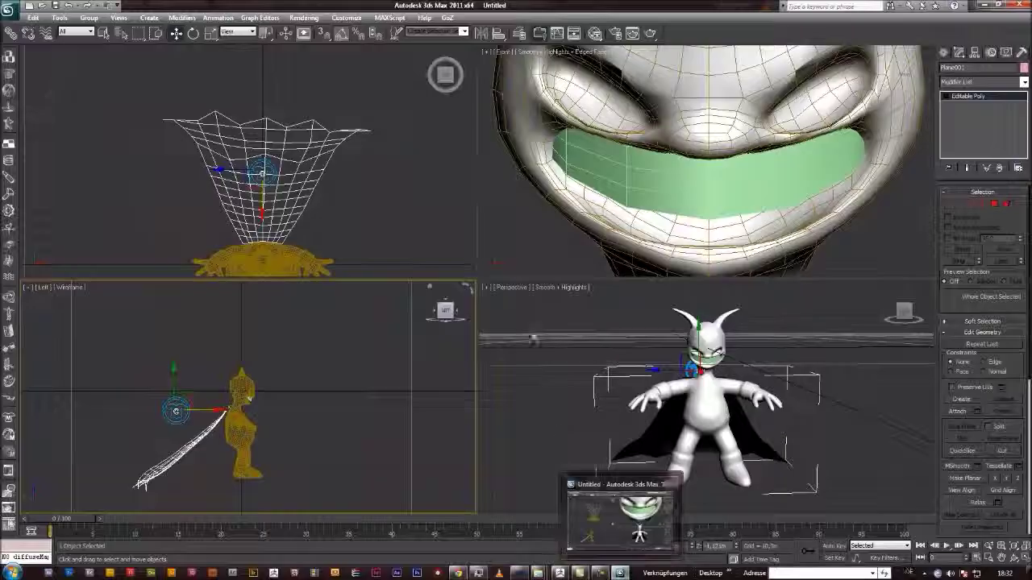
left_click(983, 81)
right_click(234, 395)
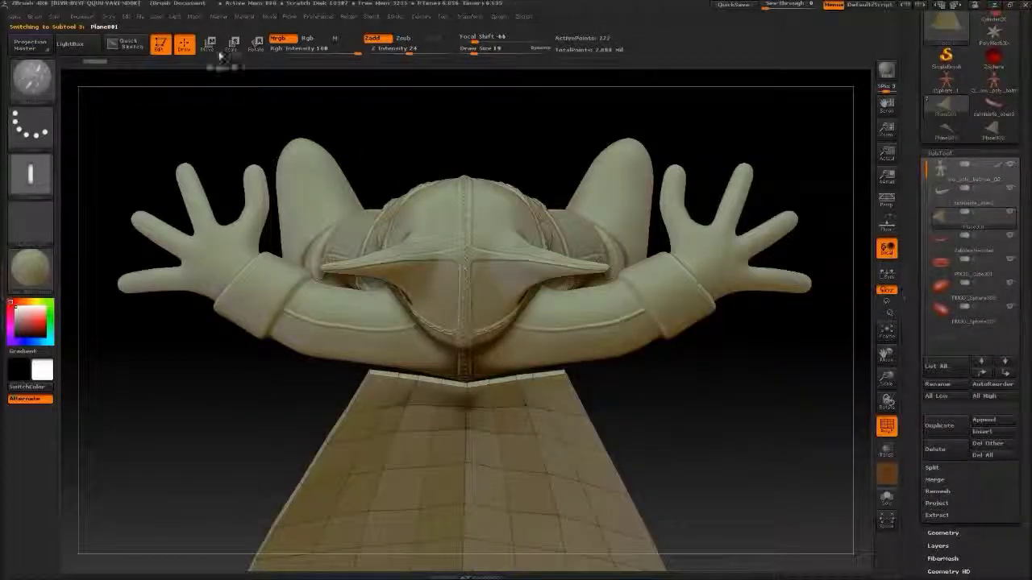
left_click_drag(436, 434, 413, 331)
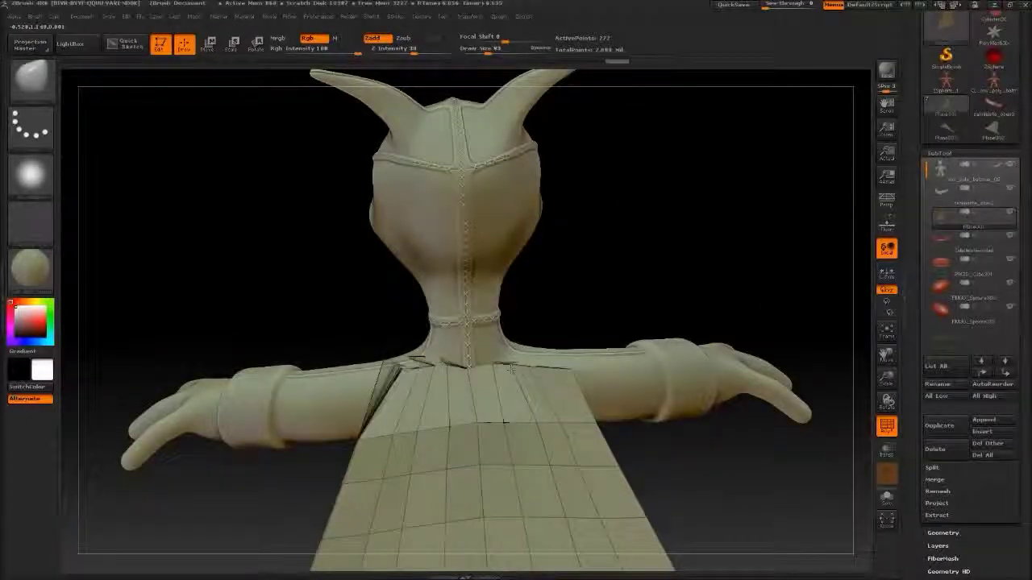
left_click_drag(498, 435, 498, 313)
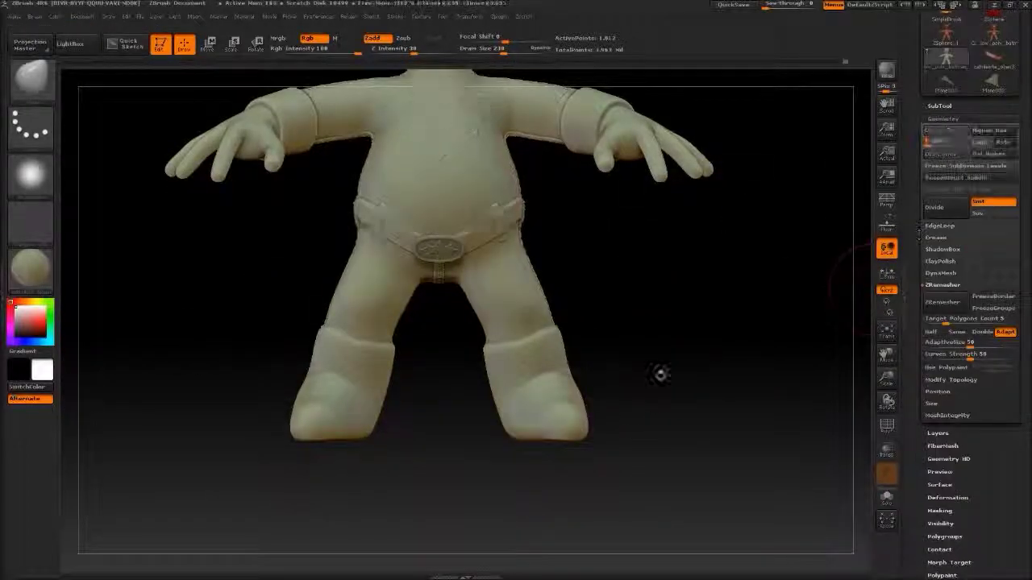
Step: Centre the devil in a three-quarter view and bring up the SubTool list
left_click_drag(490, 71, 254, 101)
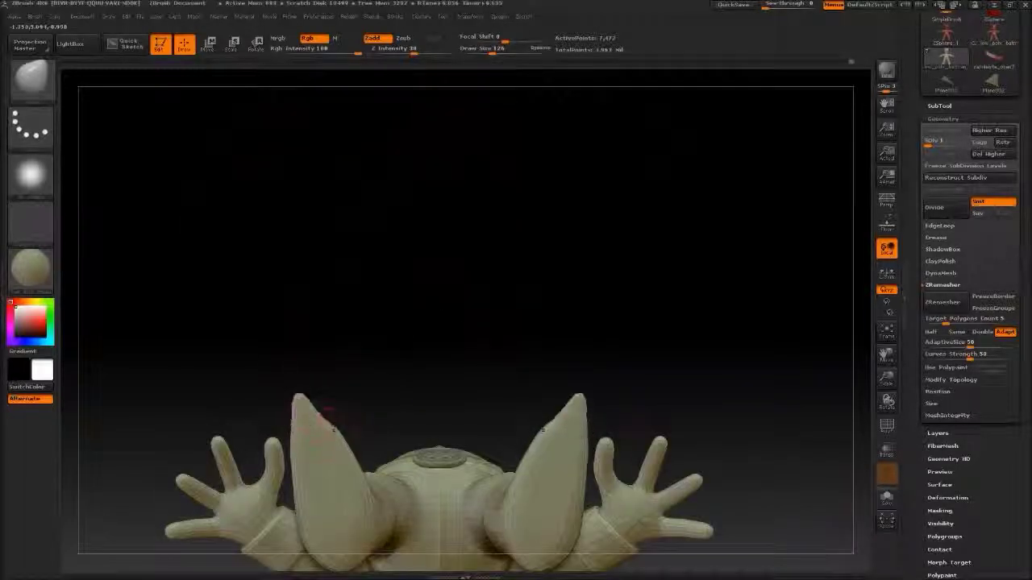
left_click_drag(327, 411, 379, 313, "alt")
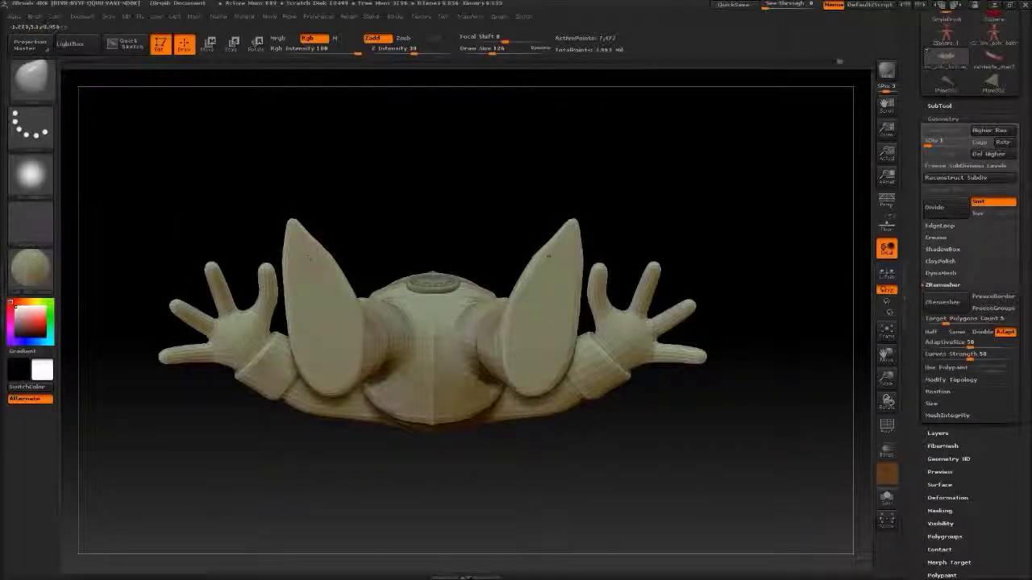
left_click_drag(839, 61, 845, 61)
left_click_drag(586, 278, 612, 338)
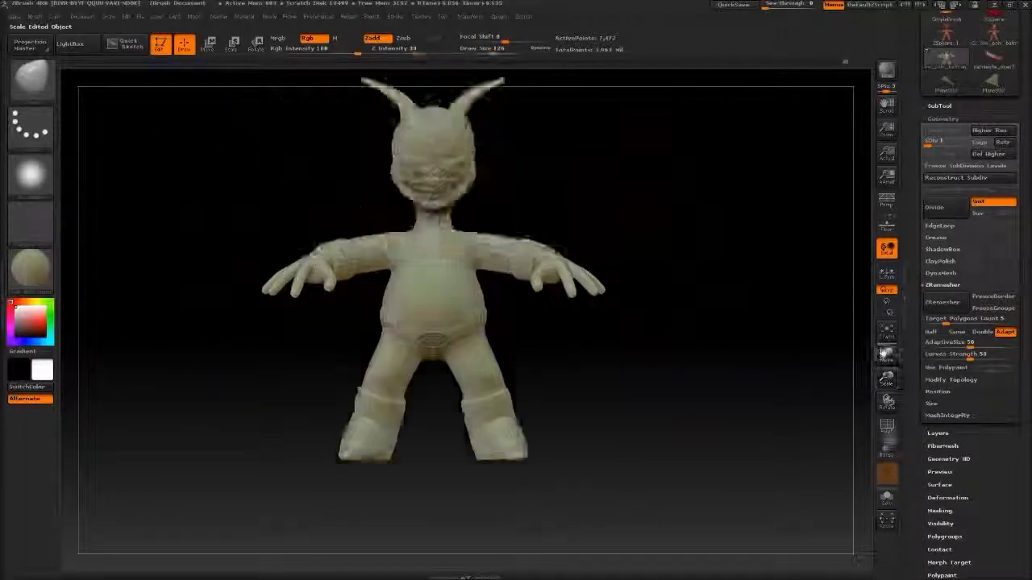
left_click(946, 36)
left_click_drag(565, 403, 451, 407)
Step: Select the base plane, rotate it flat with Deformation, and move it beneath the feet
left_click(939, 165)
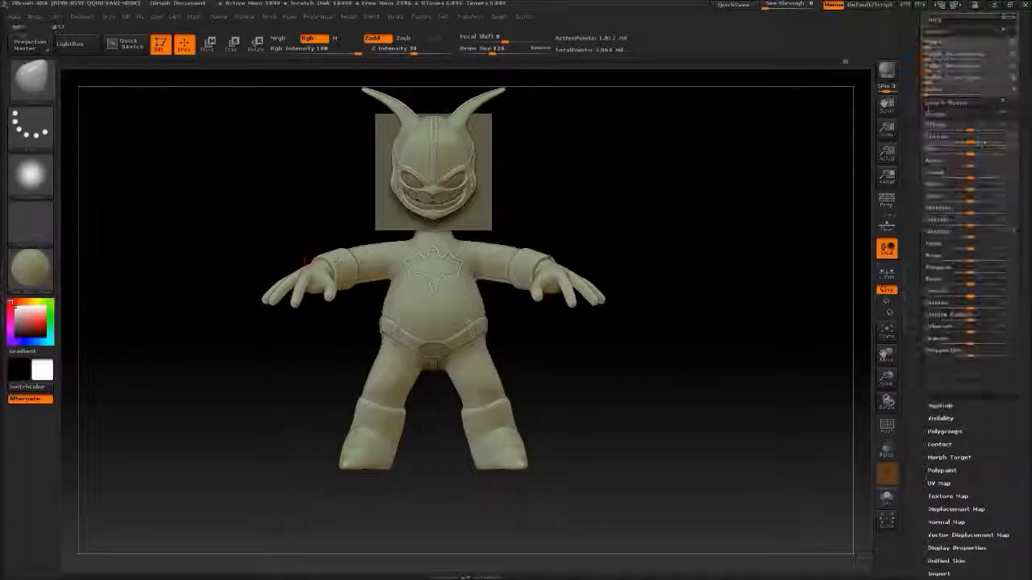
left_click(947, 243)
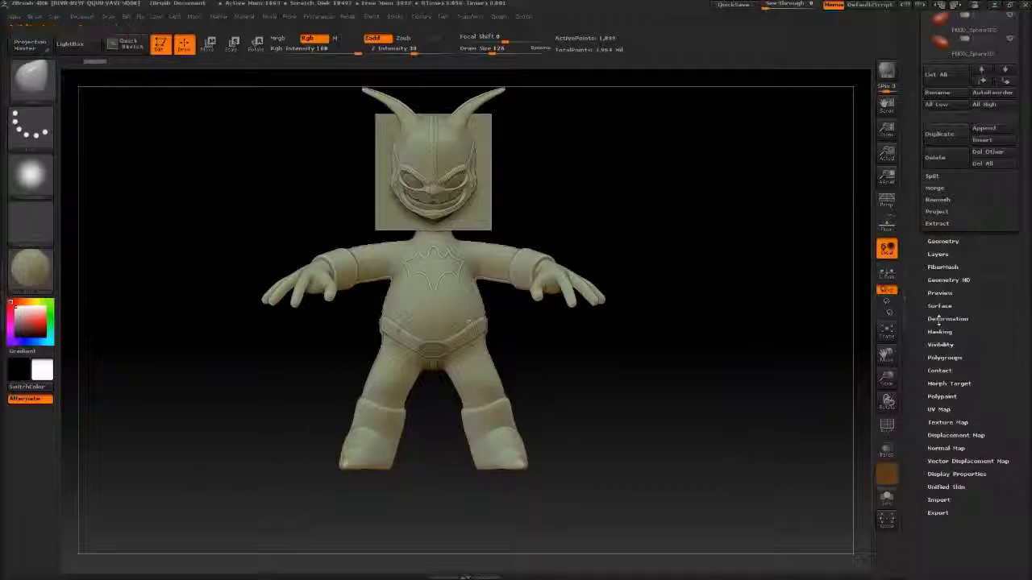
scroll(964, 242, "down", 5)
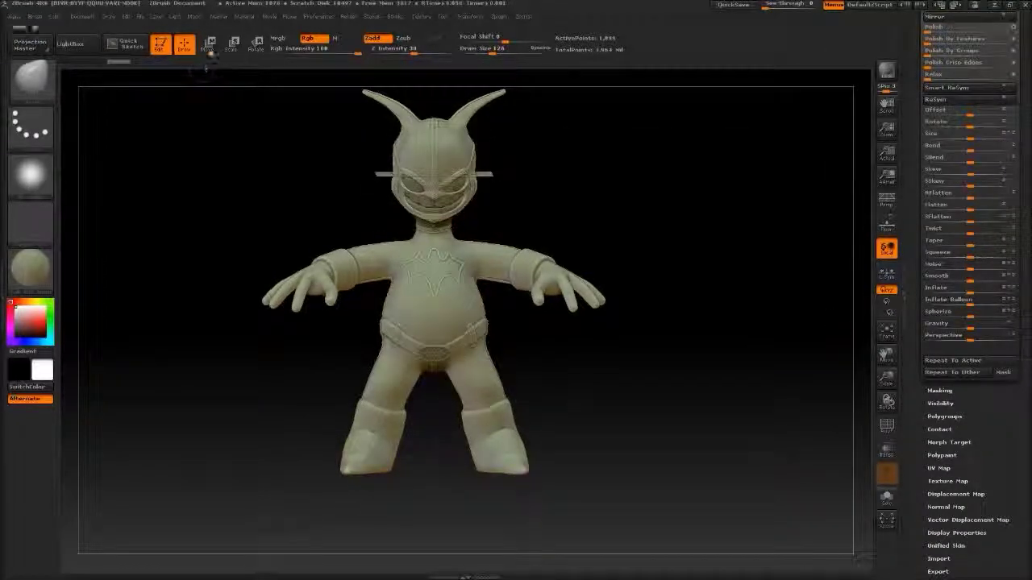
key("w")
left_click_drag(886, 376, 884, 367)
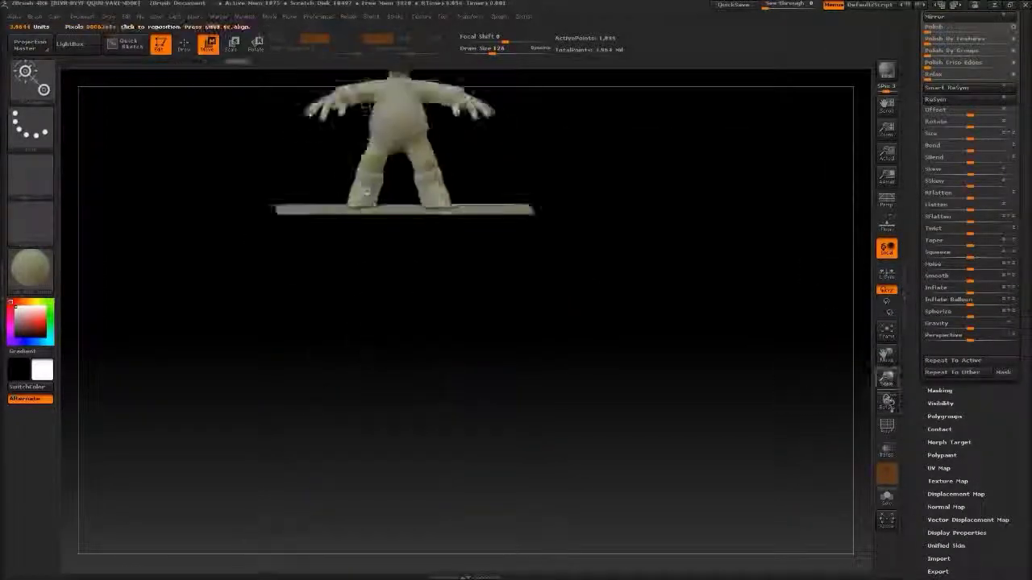